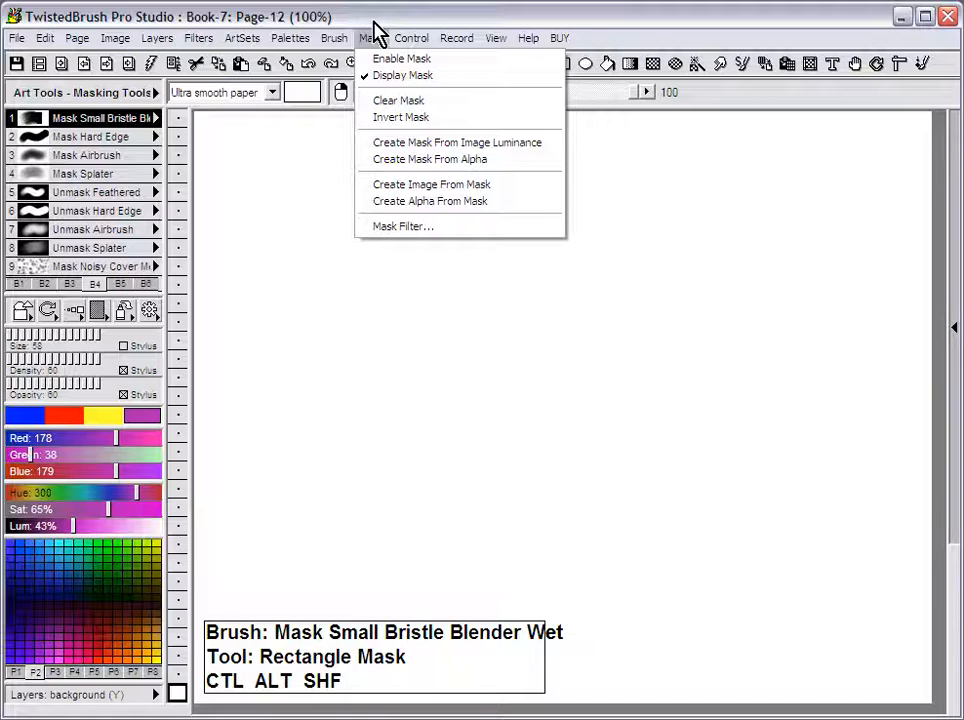
- Draw a roughly square rectangle mask slightly above the centre of the blank page
click(374, 20)
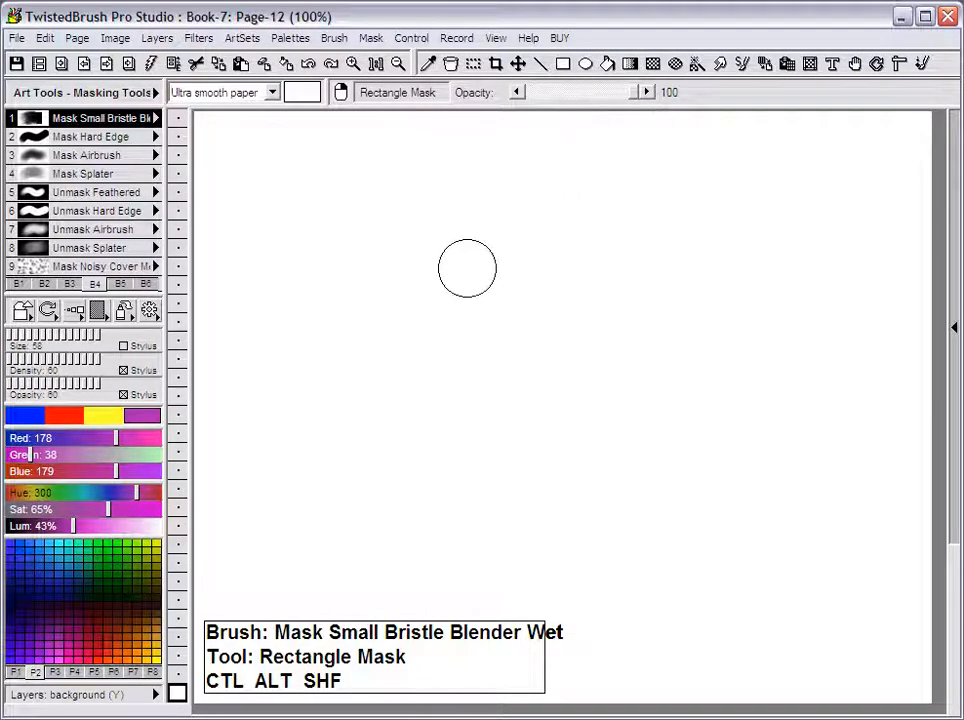
drag(469, 272, 628, 421)
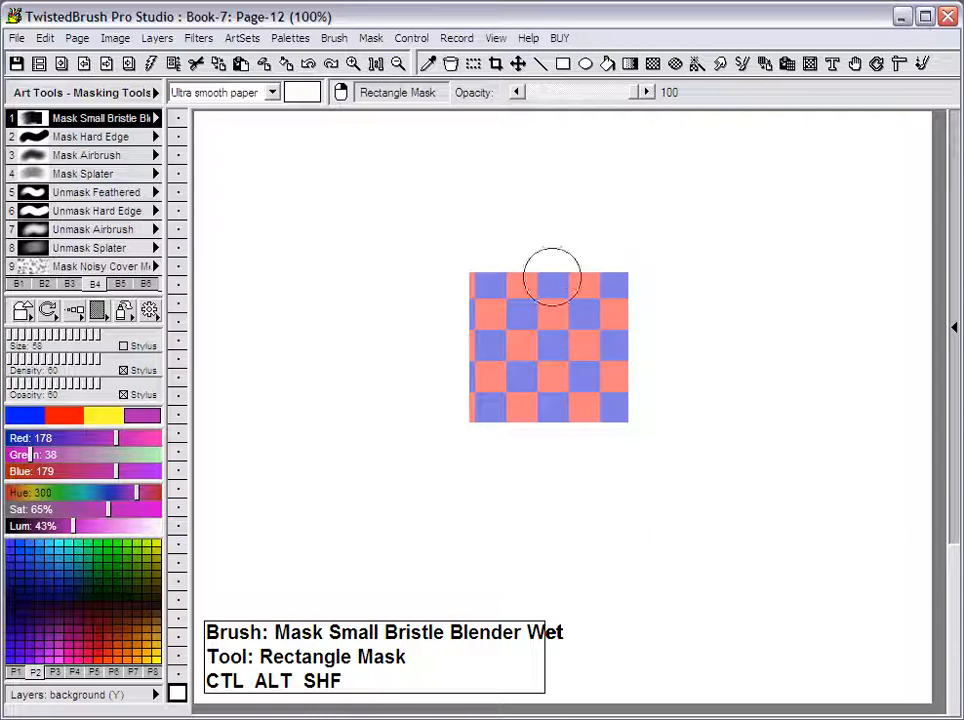
- Preview shifting the mask with the Offset mask filter at an x offset of 44.4%, and exit without applying it
click(371, 42)
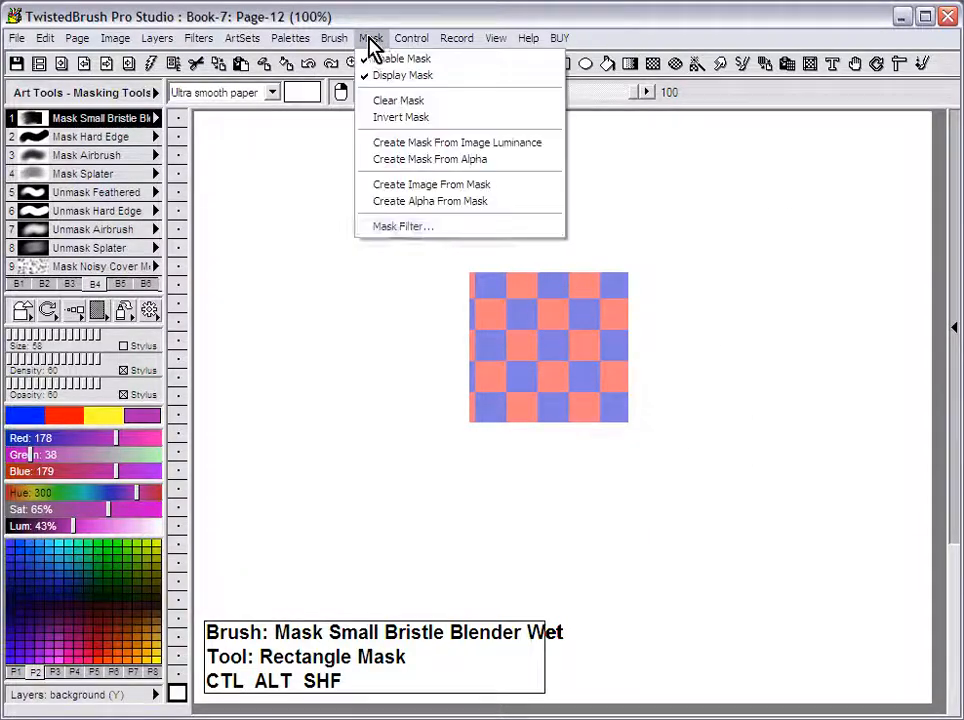
click(402, 227)
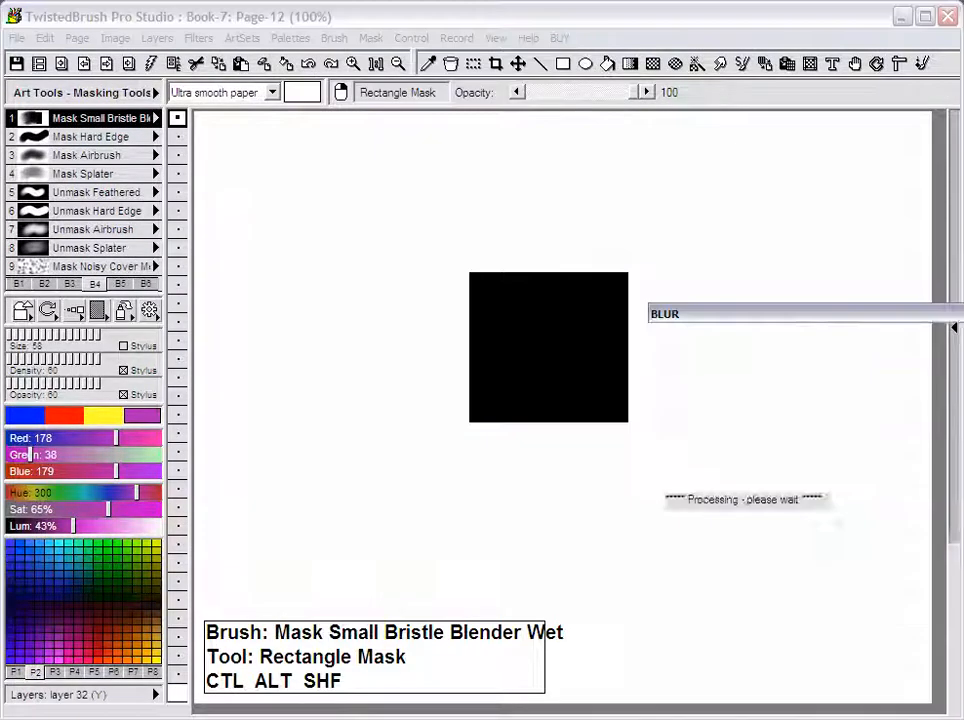
drag(824, 317, 677, 242)
click(545, 243)
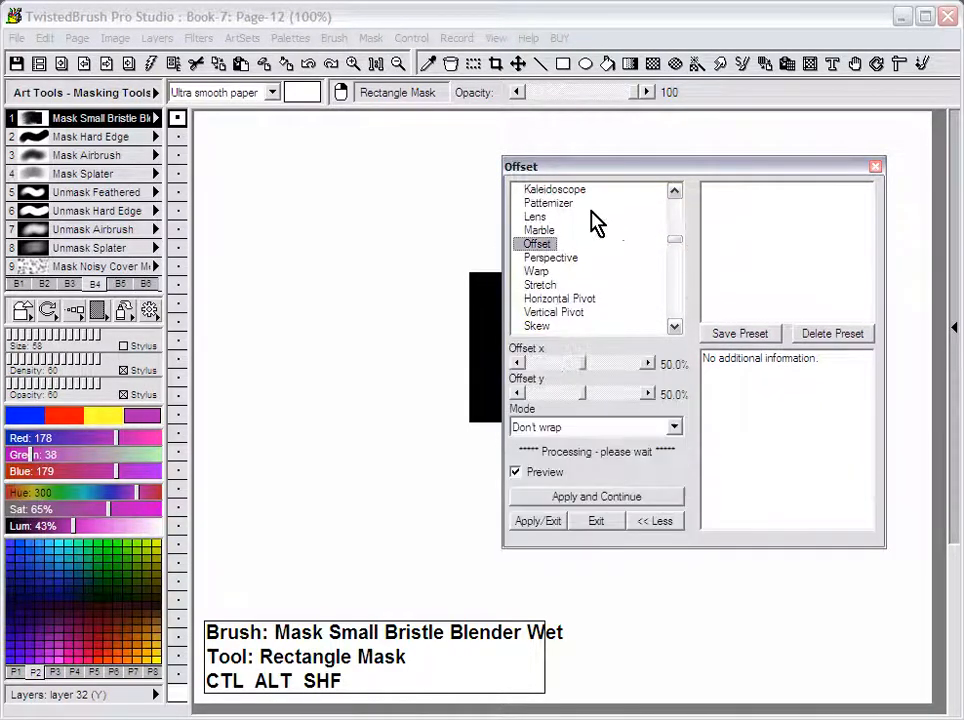
drag(603, 168, 701, 162)
mouse_move(679, 359)
mouse_down()
mouse_move(664, 363)
mouse_move(674, 368)
mouse_up()
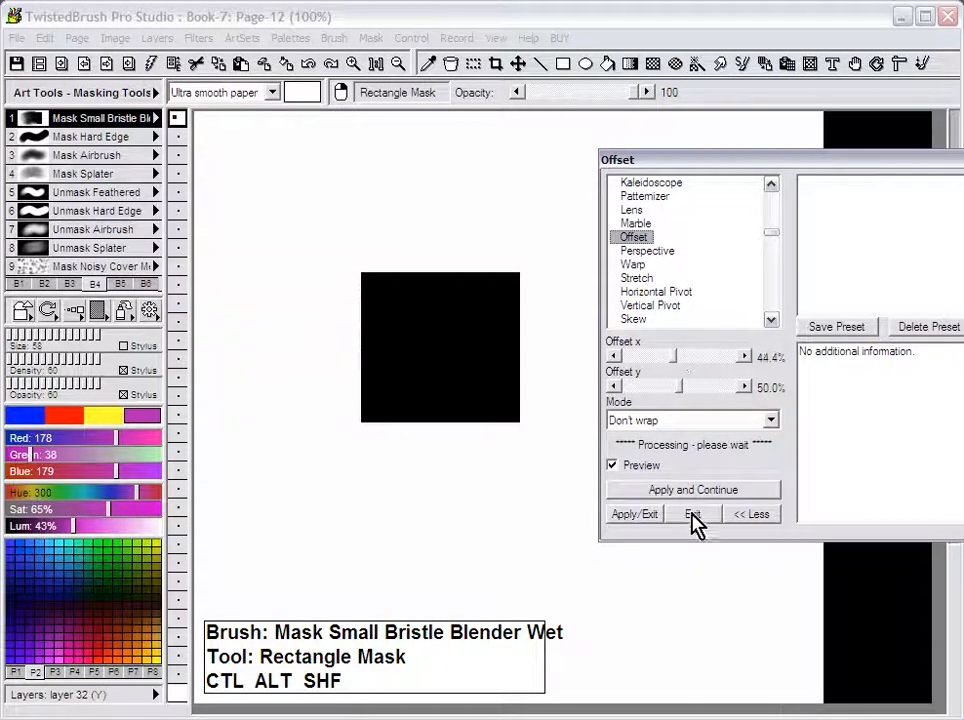
click(695, 516)
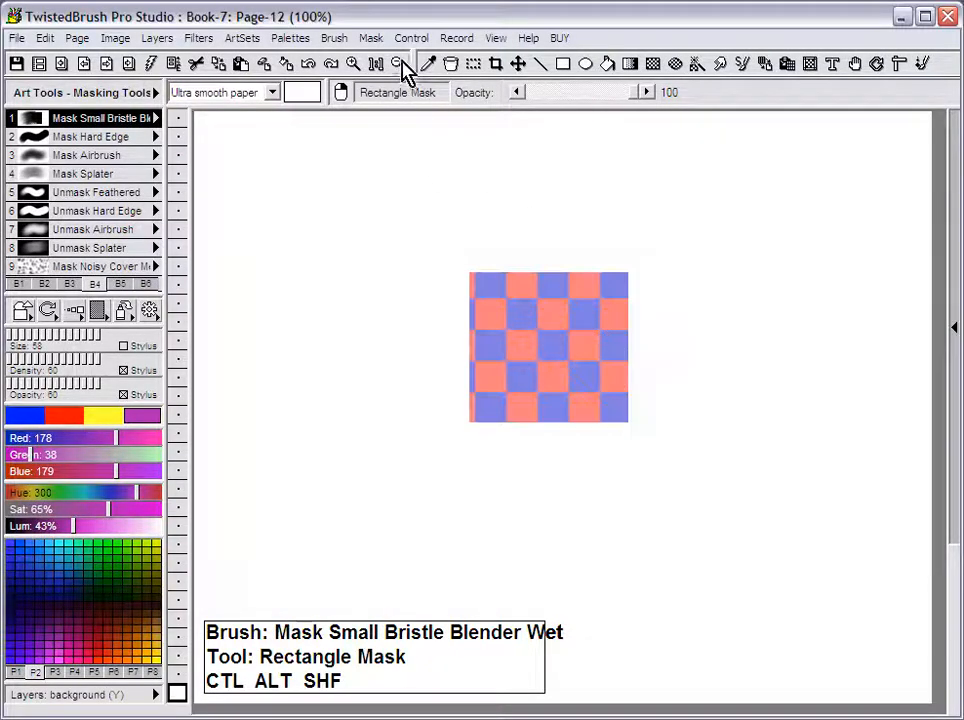
- Create an image from the rectangle mask and clear the mask
click(372, 38)
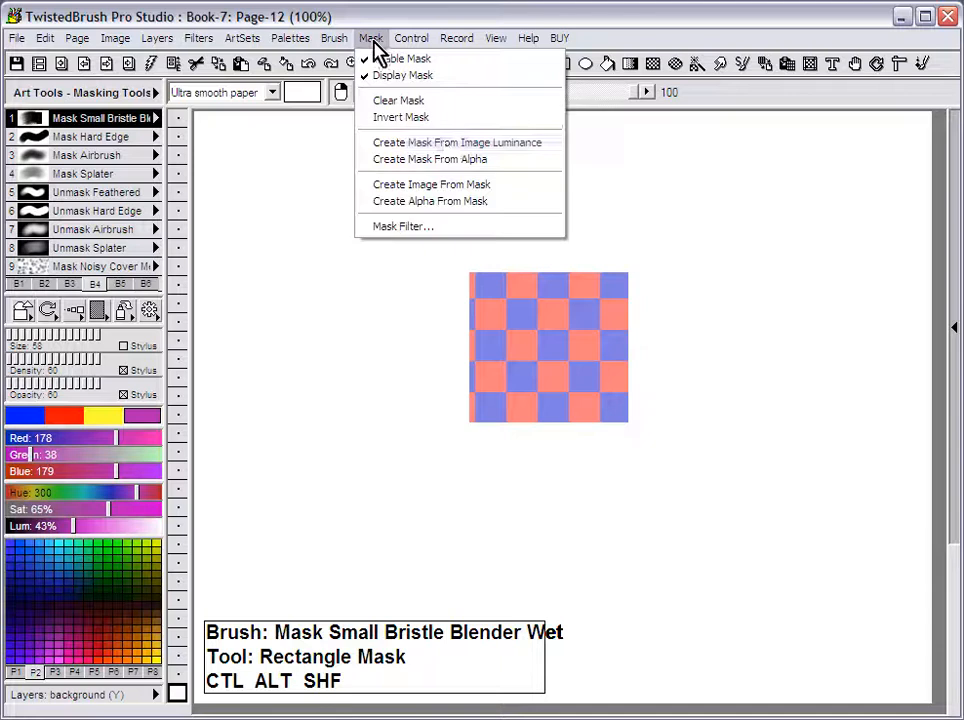
click(452, 185)
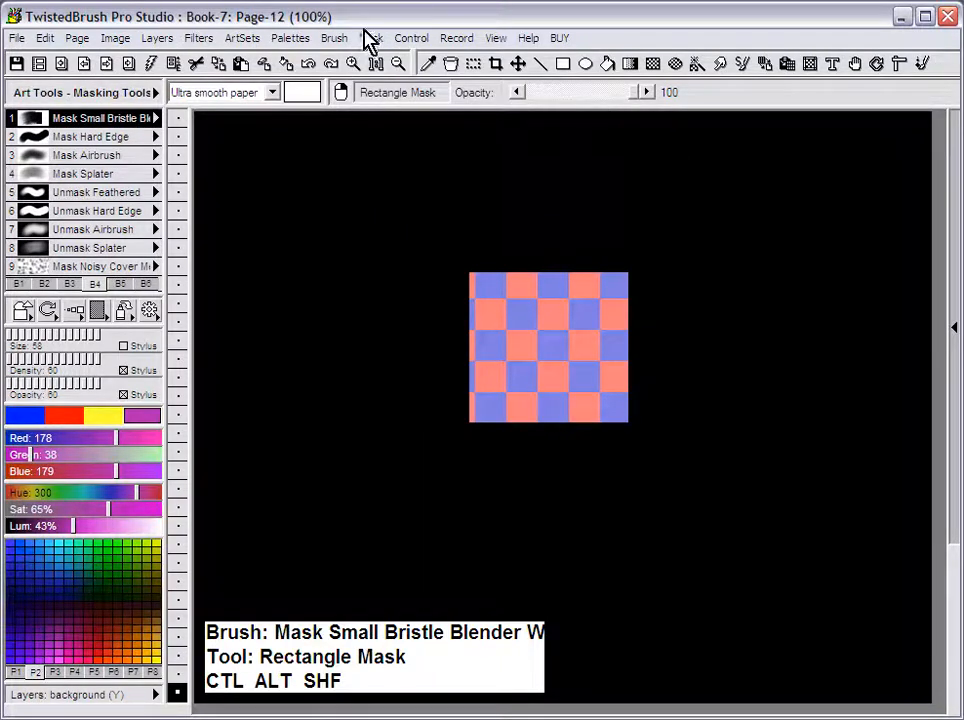
click(400, 40)
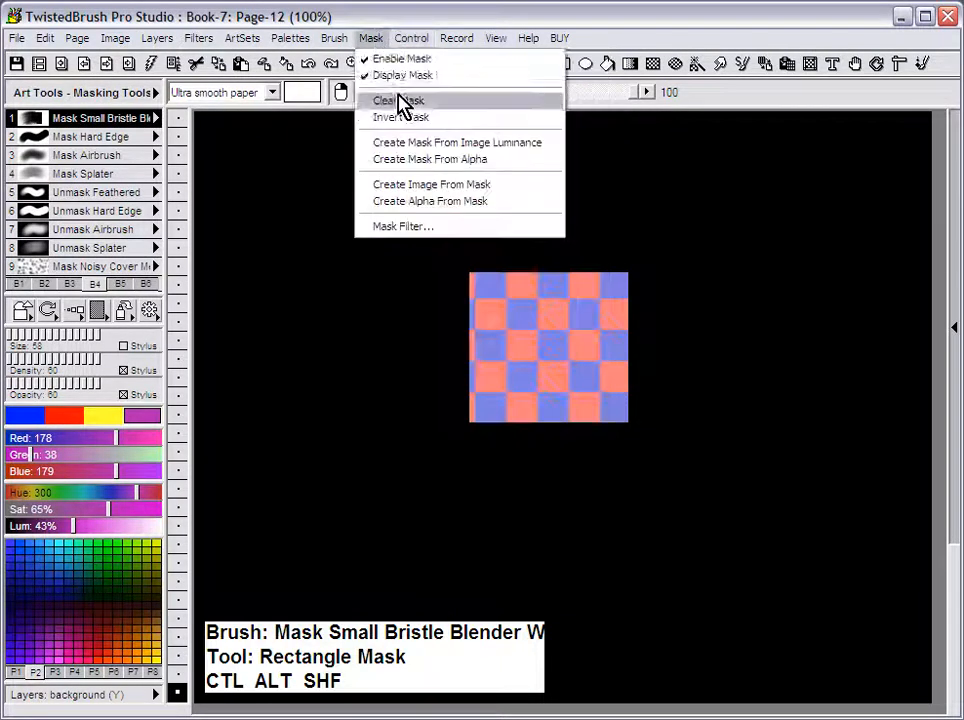
click(400, 100)
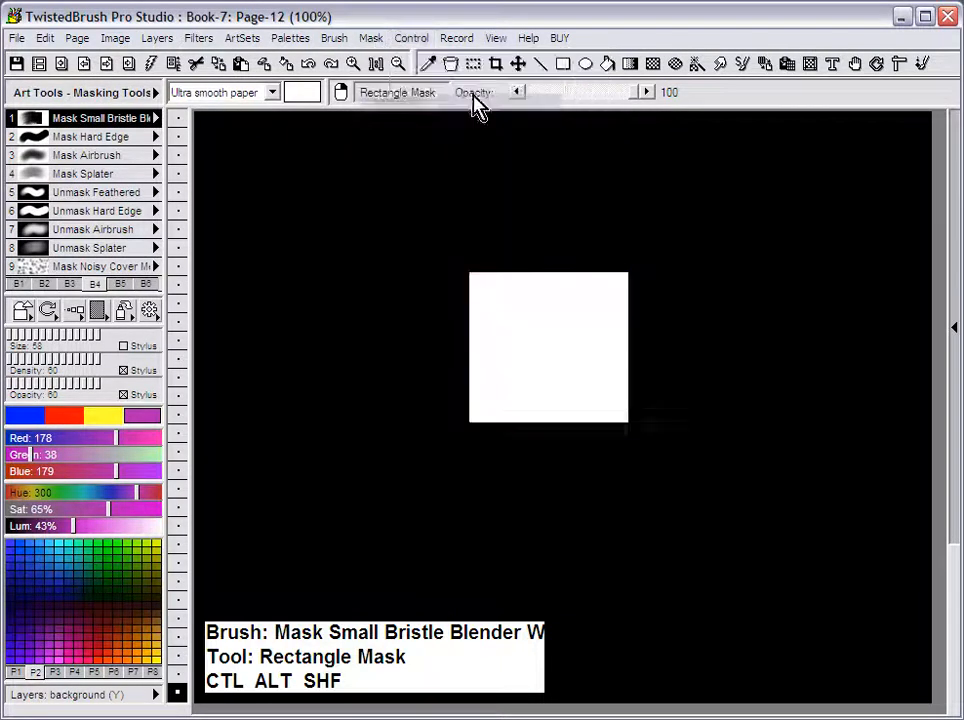
- Shift the black-and-white mask image with the Move tool in several small moves, ending slightly right of and above its original position
click(518, 63)
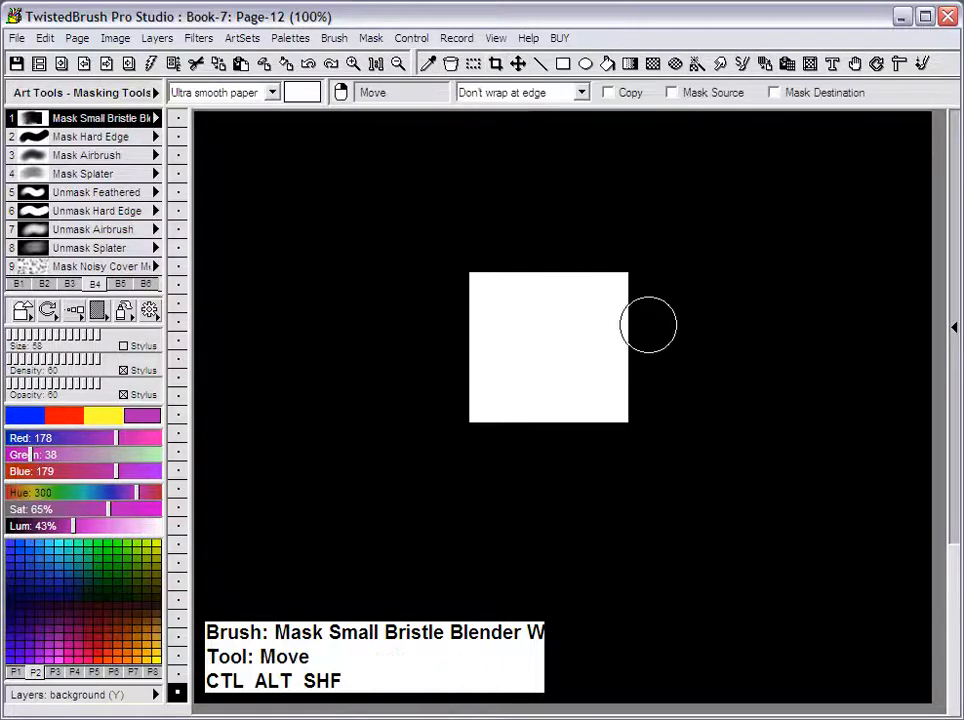
mouse_move(673, 333)
mouse_down()
mouse_move(658, 392)
mouse_move(716, 407)
mouse_move(738, 317)
mouse_move(681, 311)
mouse_move(634, 377)
mouse_move(675, 360)
mouse_move(657, 350)
mouse_move(678, 326)
mouse_up()
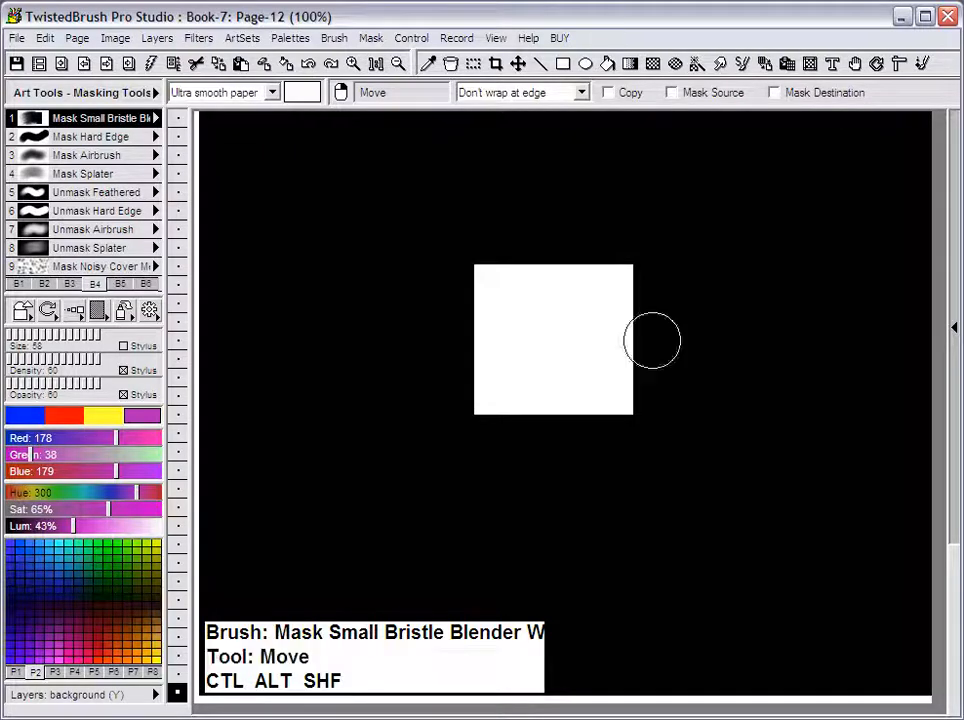
mouse_move(413, 282)
mouse_down()
mouse_move(477, 266)
mouse_move(404, 290)
mouse_up()
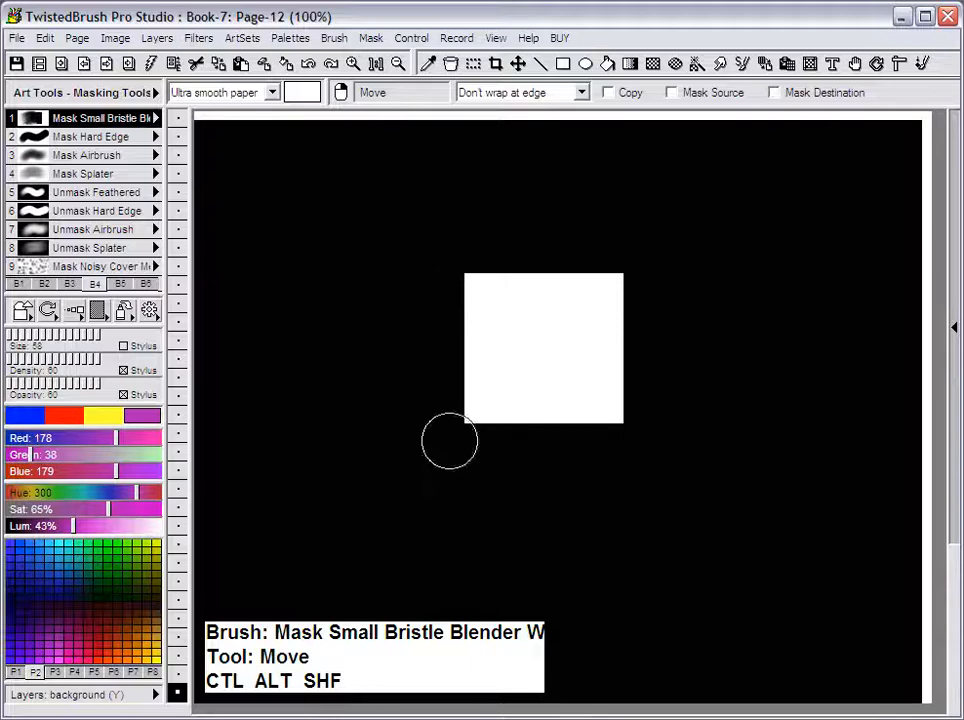
drag(353, 445, 388, 434)
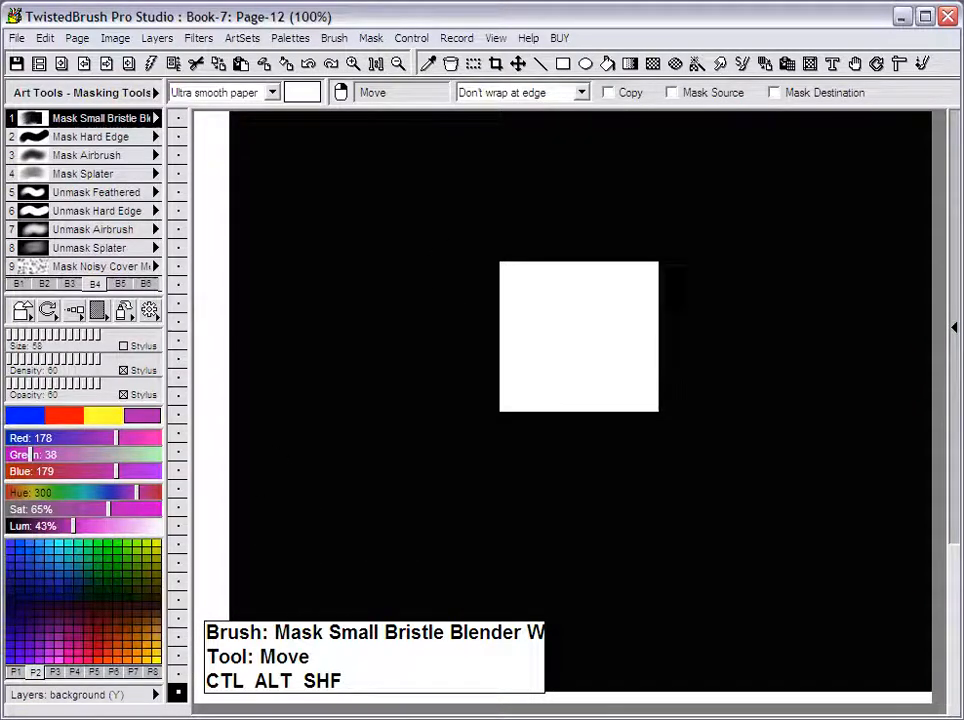
- Create a mask from the moved image's luminance and invert the mask
click(378, 38)
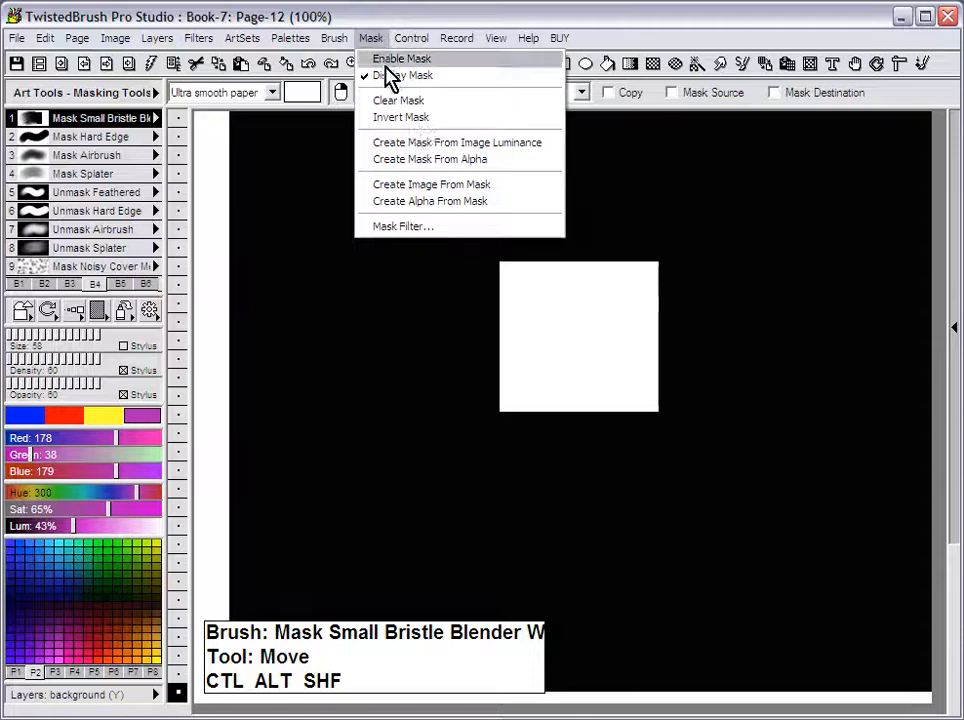
click(428, 143)
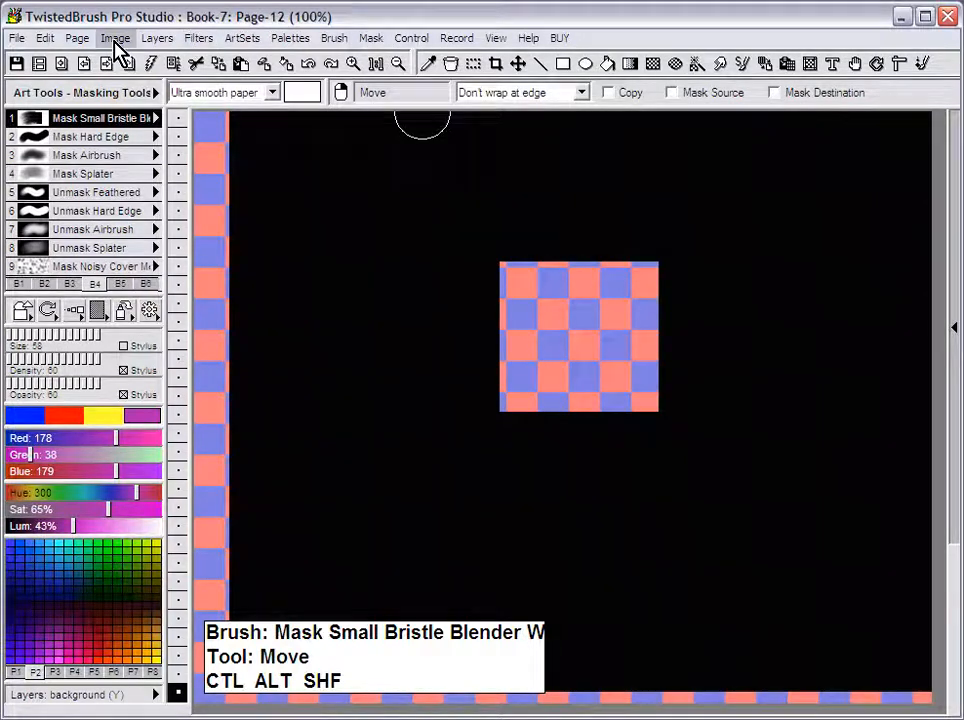
click(371, 40)
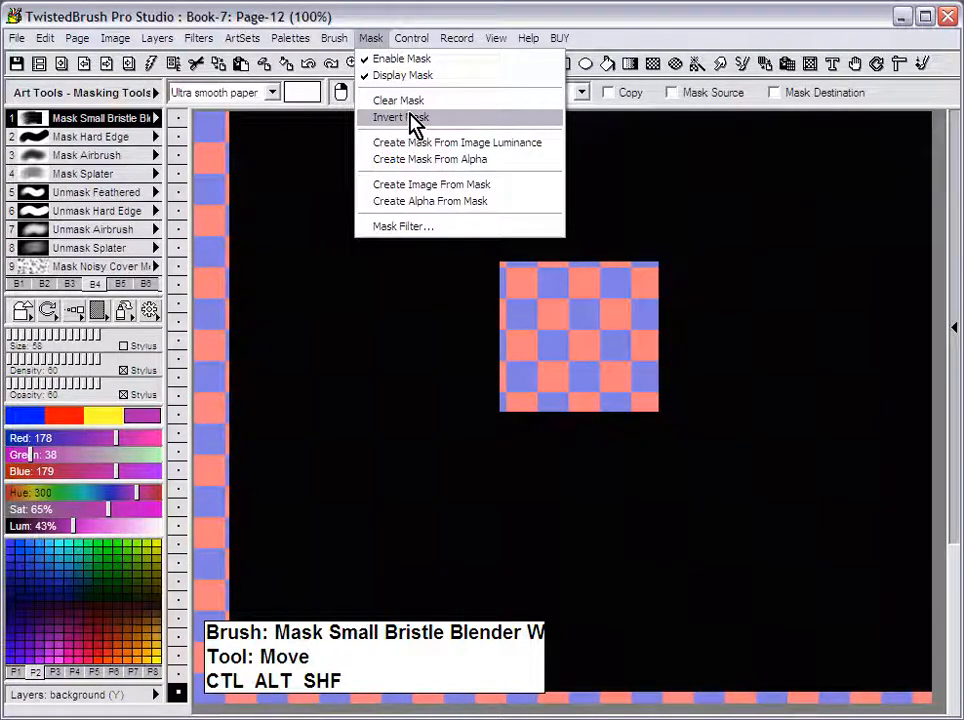
click(412, 118)
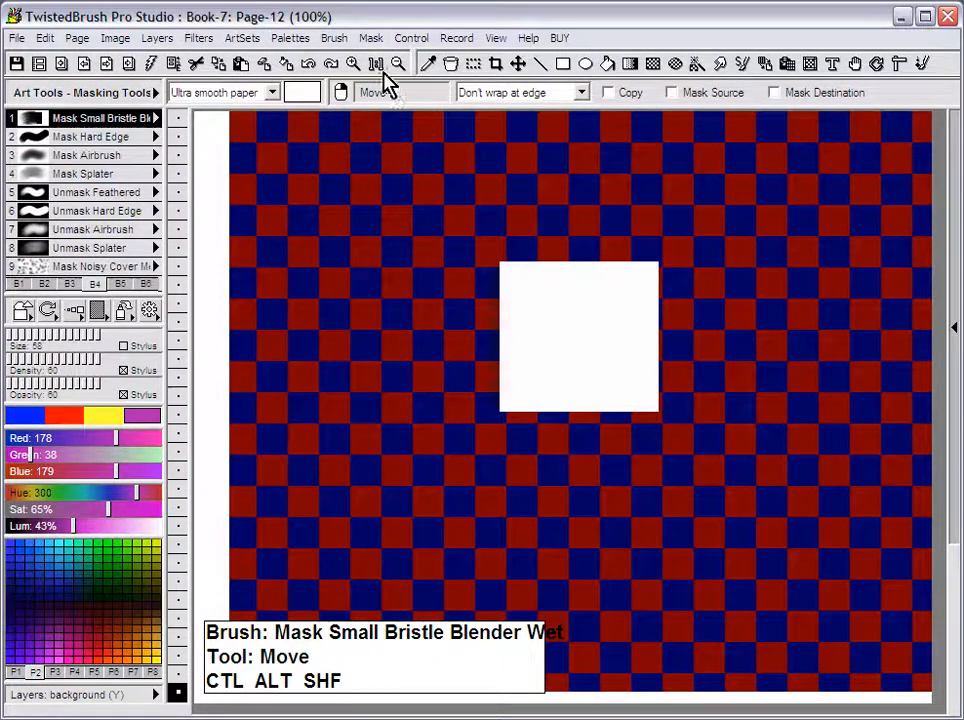
- Clear the mask and reset the page to blank white
click(371, 38)
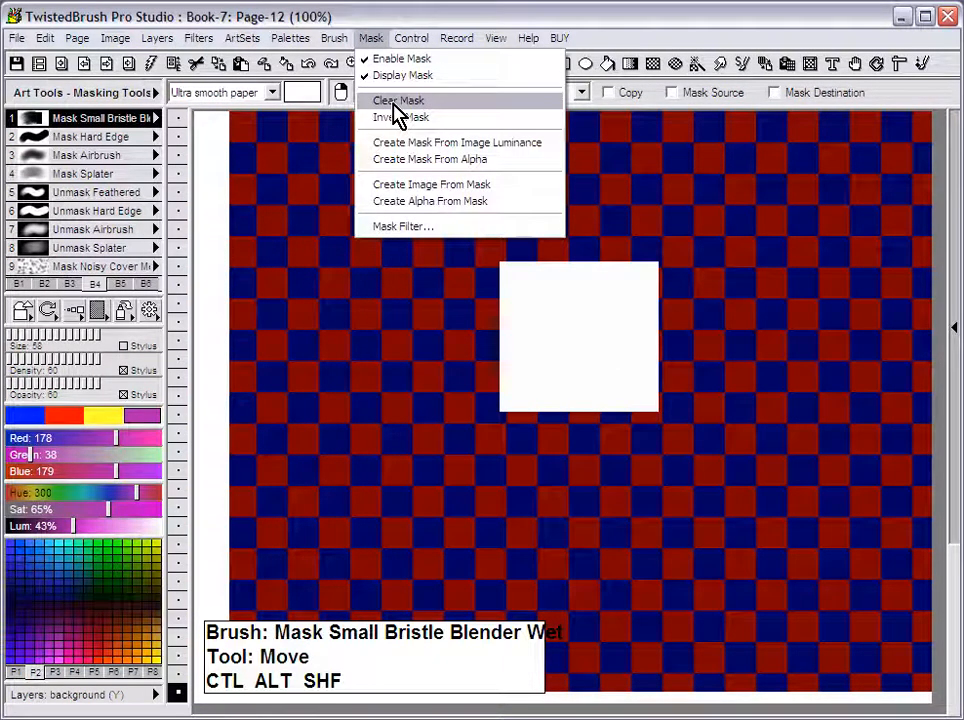
click(398, 101)
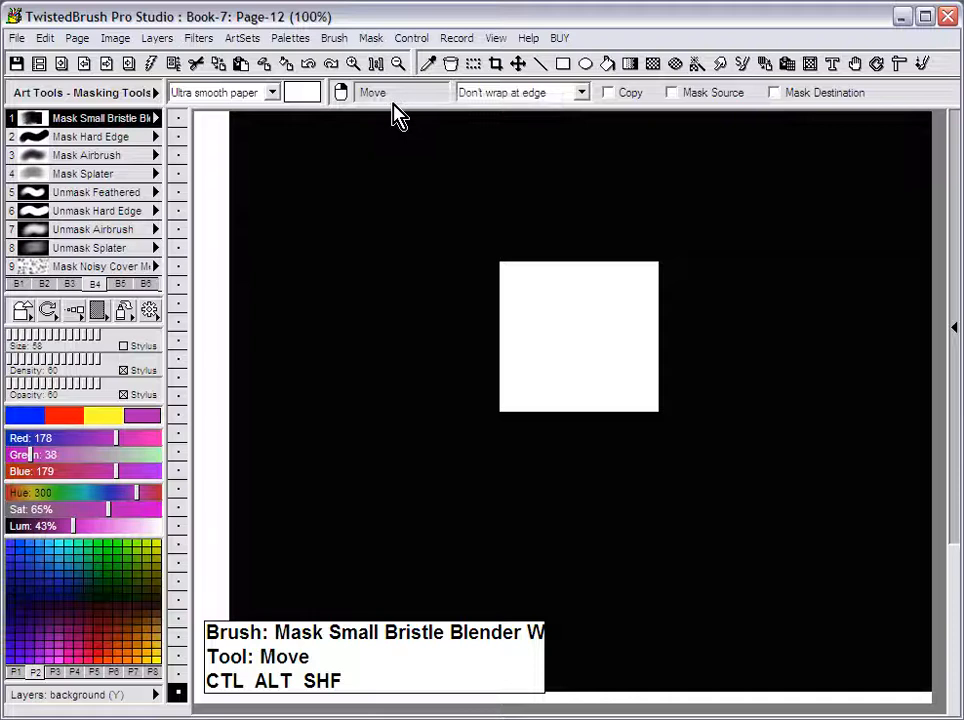
click(17, 38)
click(38, 62)
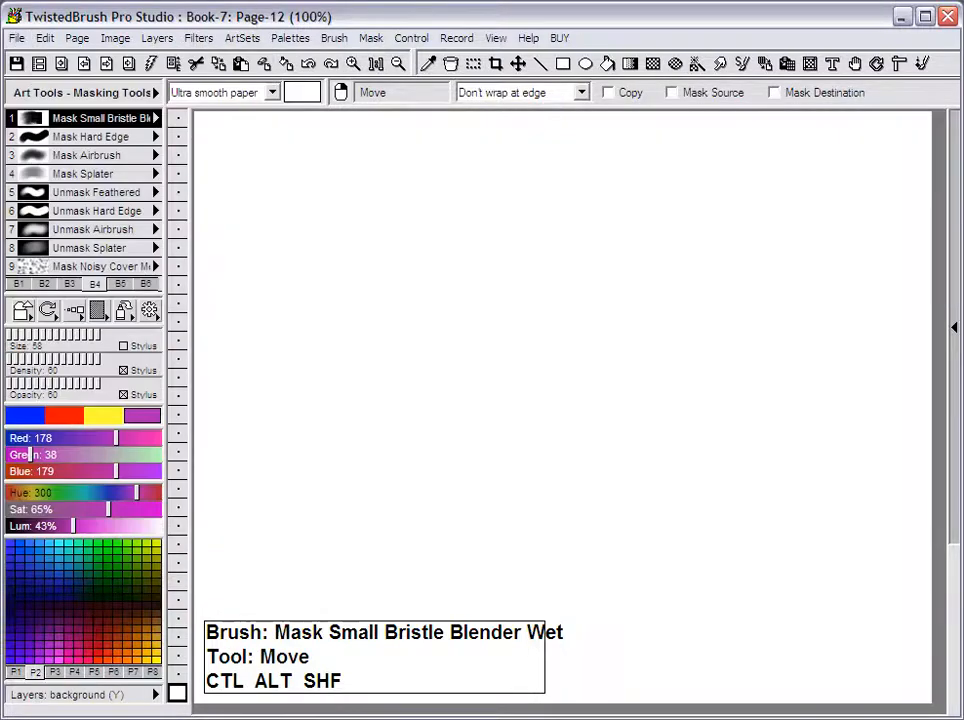
- Fill the page with coloured light spots by applying the Blobs generate filter with its preset settings
click(199, 40)
mouse_move(262, 176)
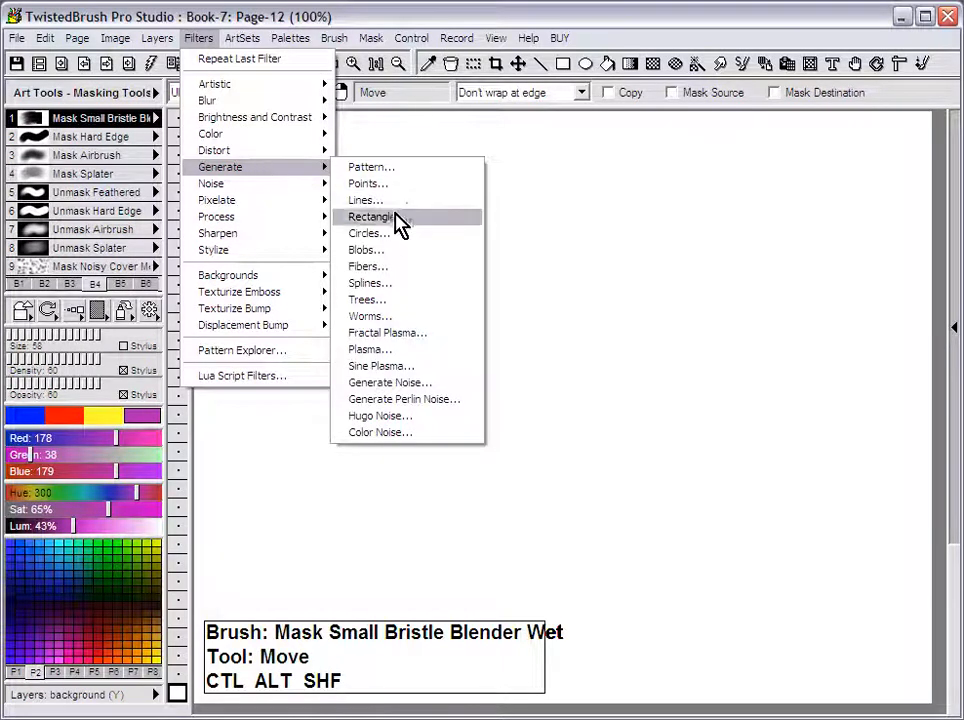
click(395, 250)
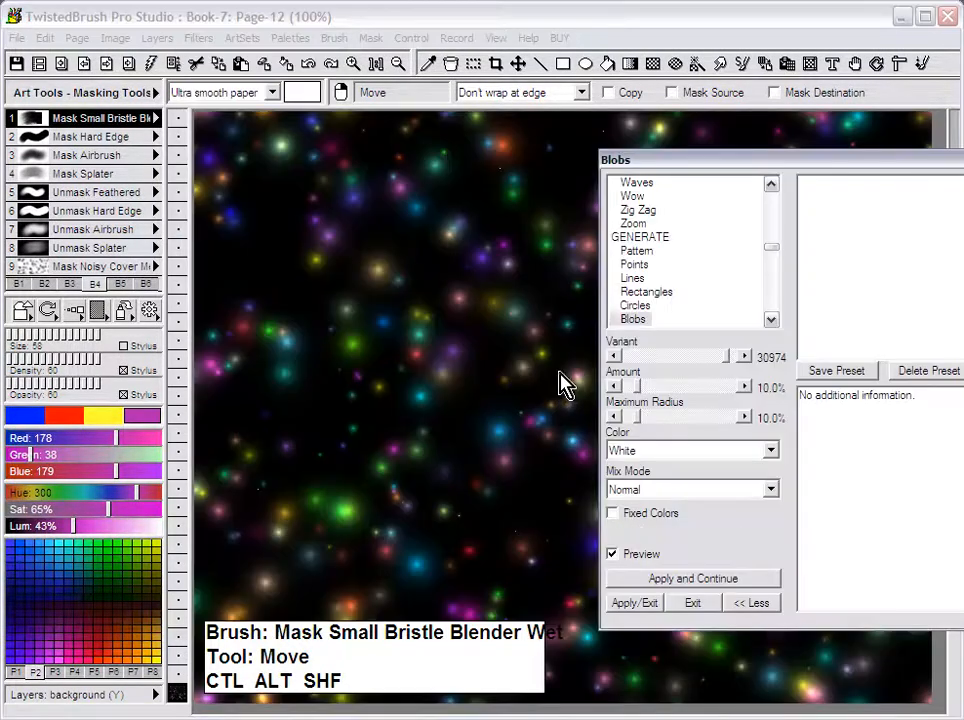
click(648, 604)
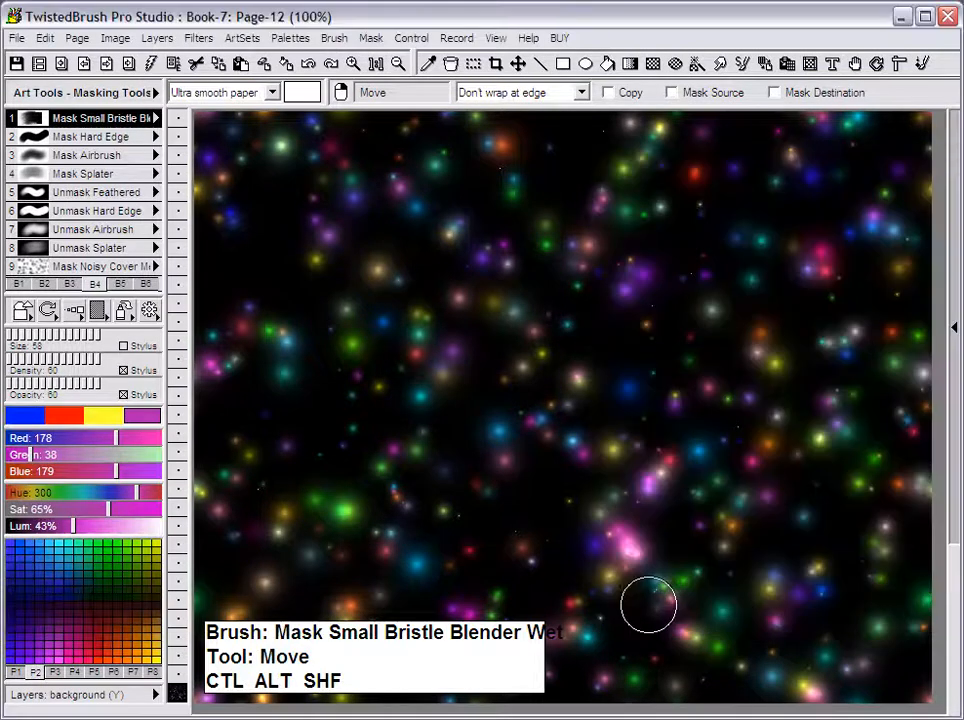
- Draw a square rectangle mask left of the blob image's centre and invert it so only the square is unmasked
click(653, 66)
drag(365, 262, 581, 478)
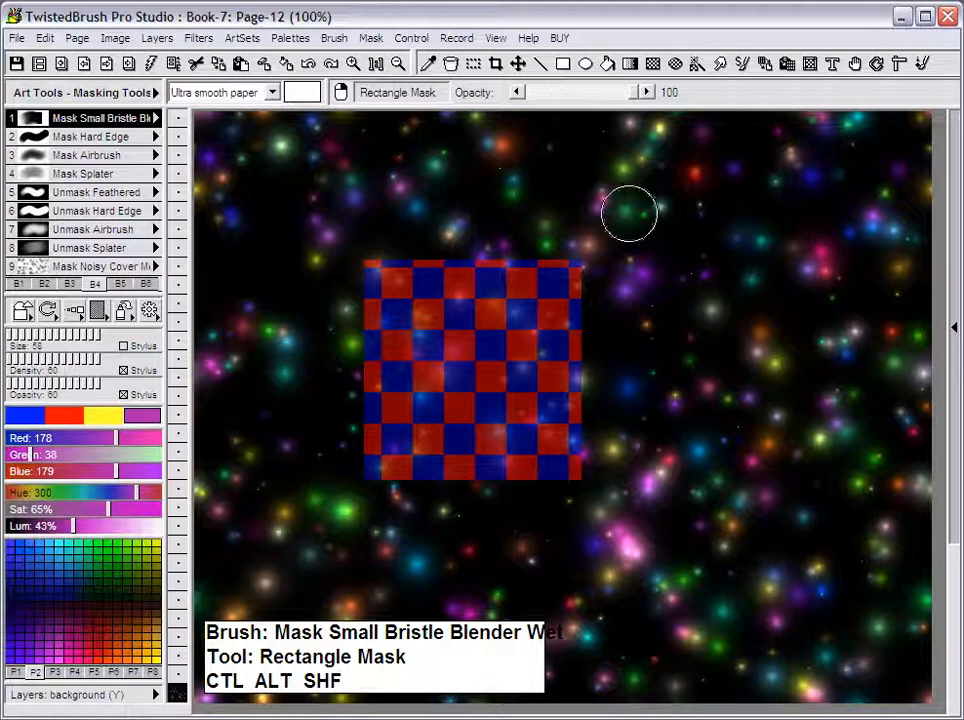
click(372, 40)
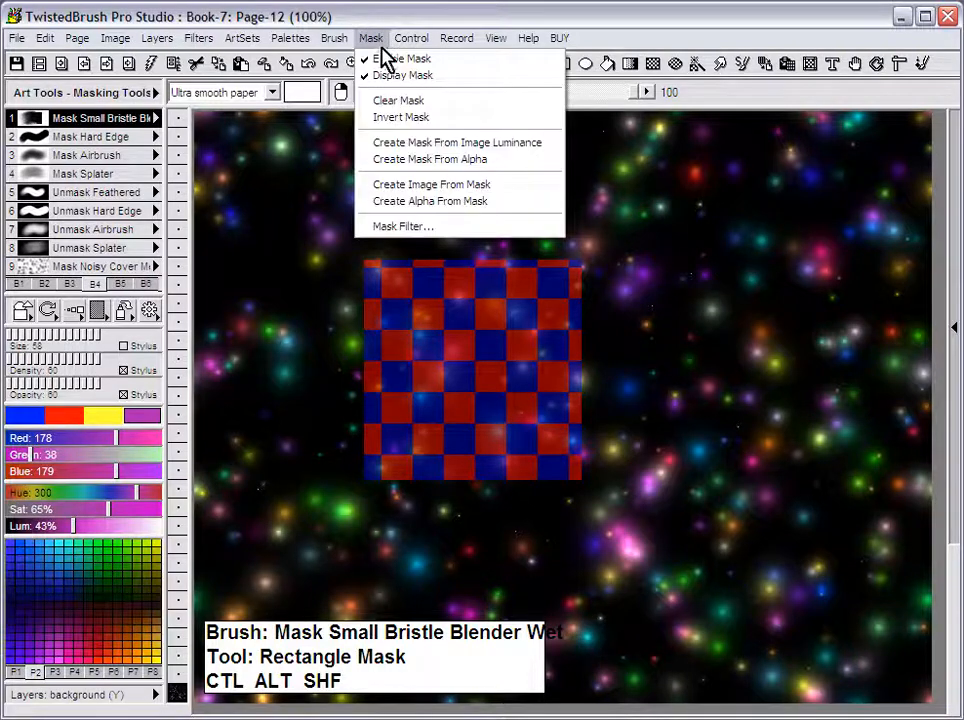
click(392, 117)
- Fill the unmasked square by applying the Plasma generate filter with its preset settings
click(244, 38)
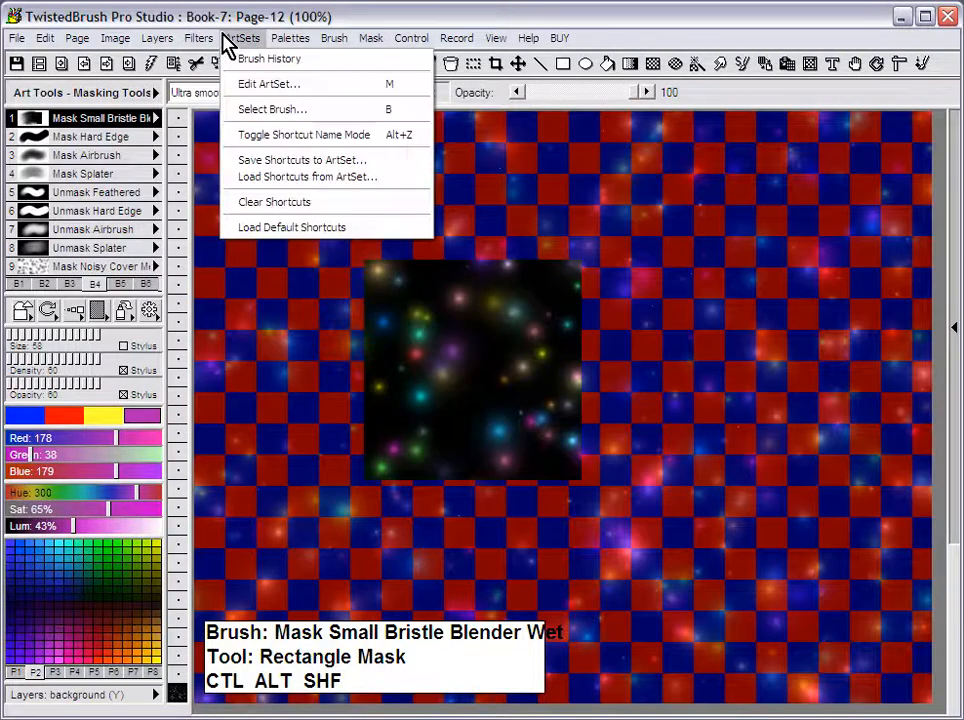
mouse_move(199, 40)
mouse_move(239, 163)
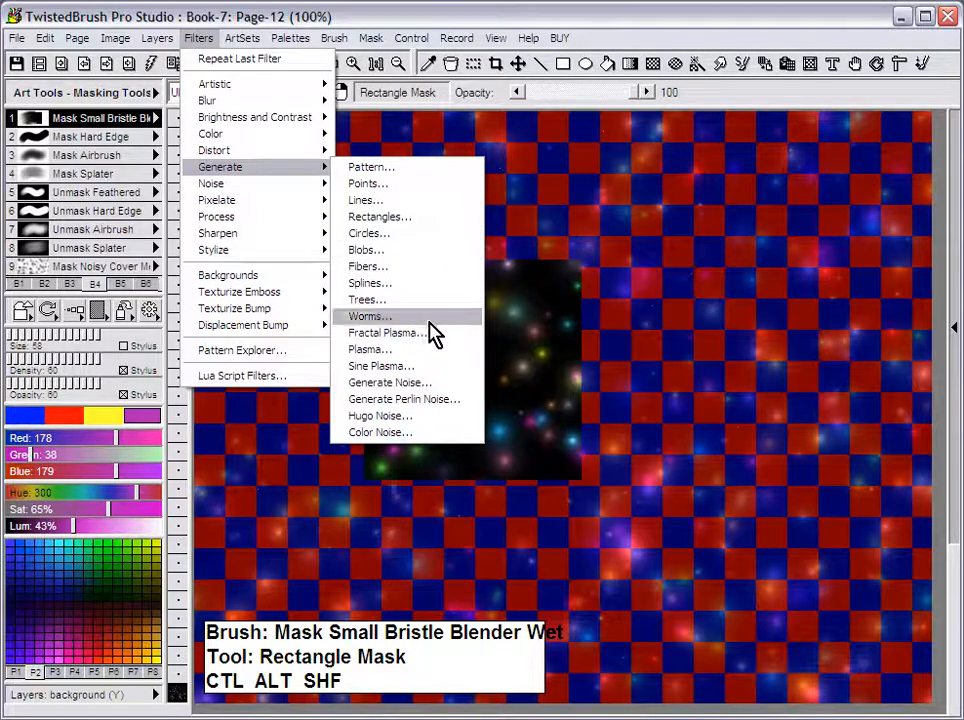
click(437, 360)
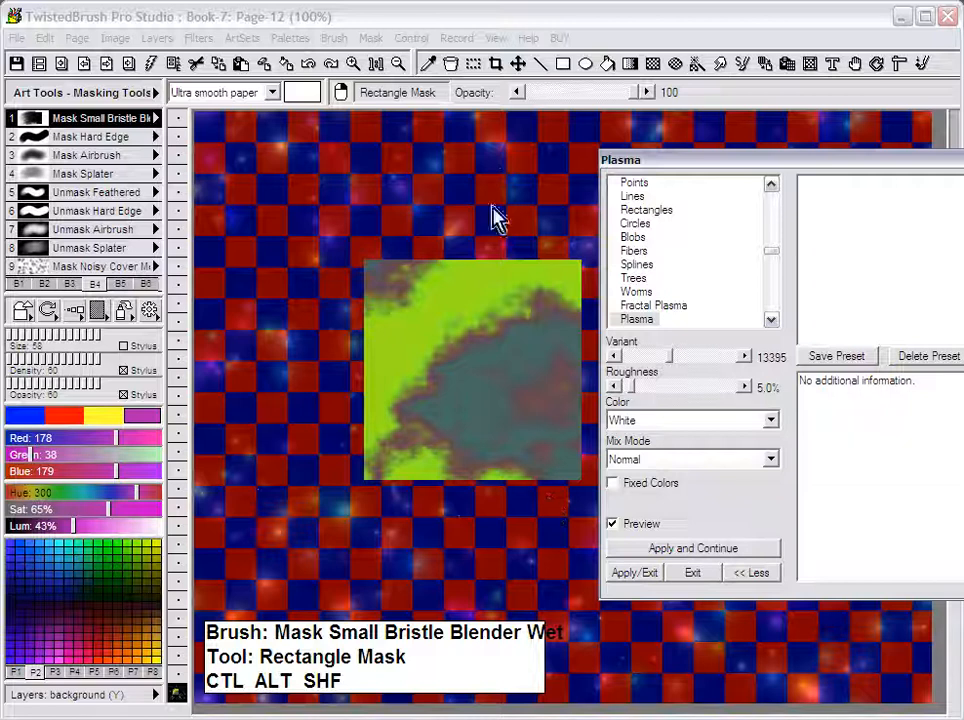
click(640, 575)
- Turn off the mask display to inspect the image without the overlay, and turn the display back on
click(370, 38)
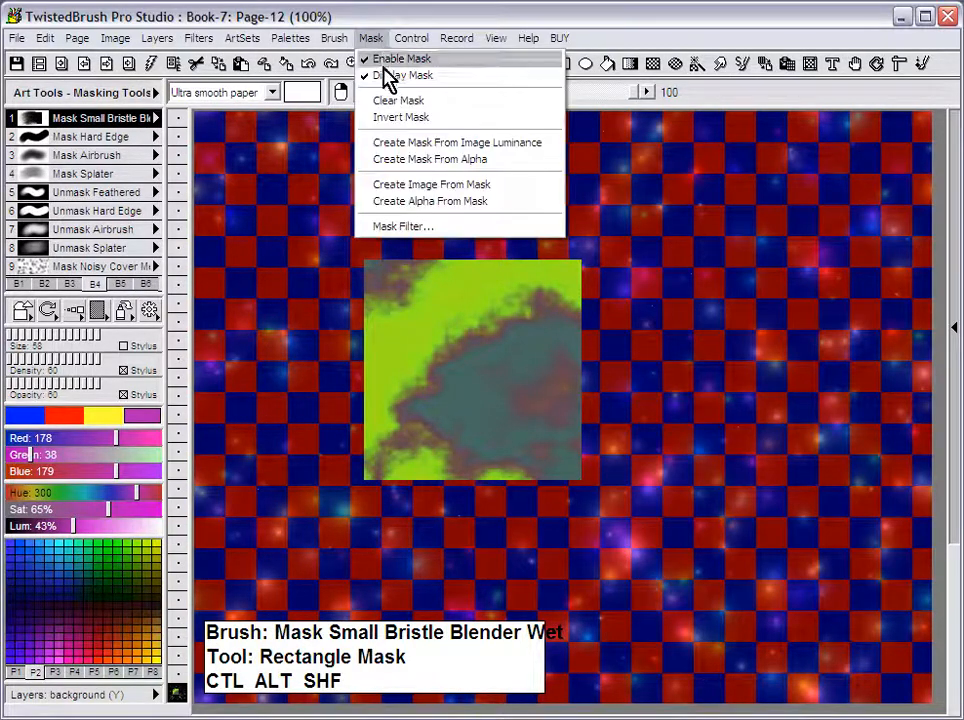
click(395, 76)
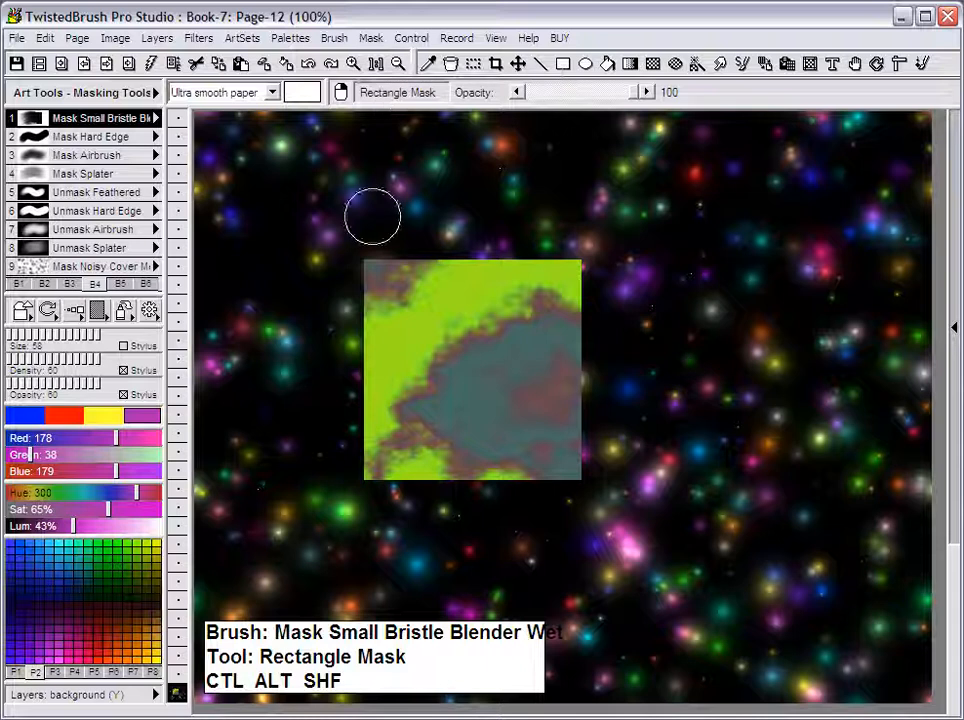
click(371, 40)
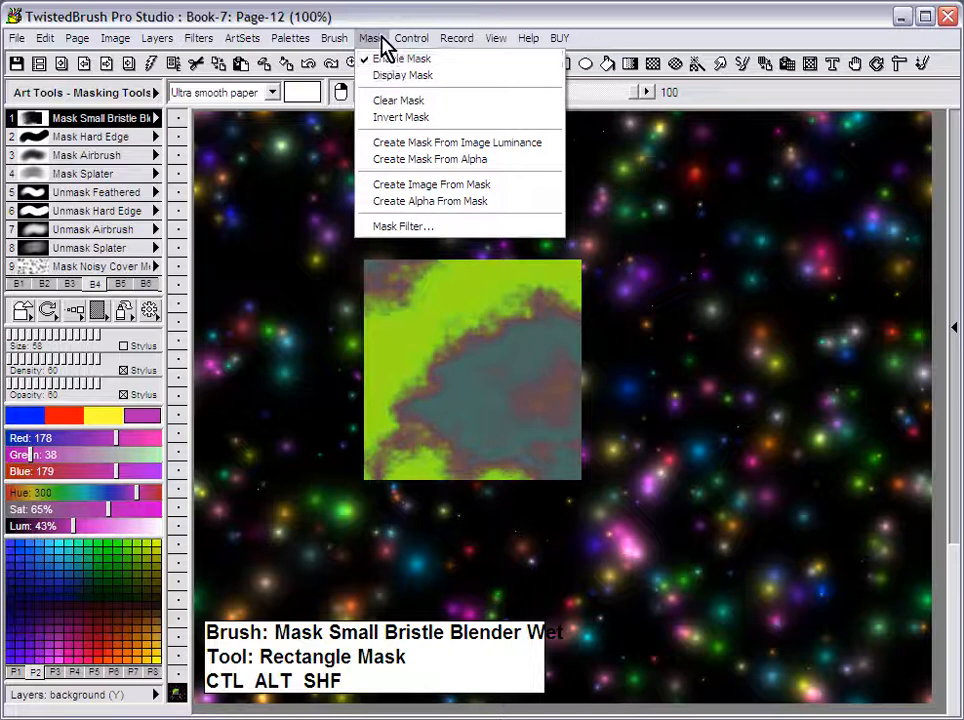
click(385, 77)
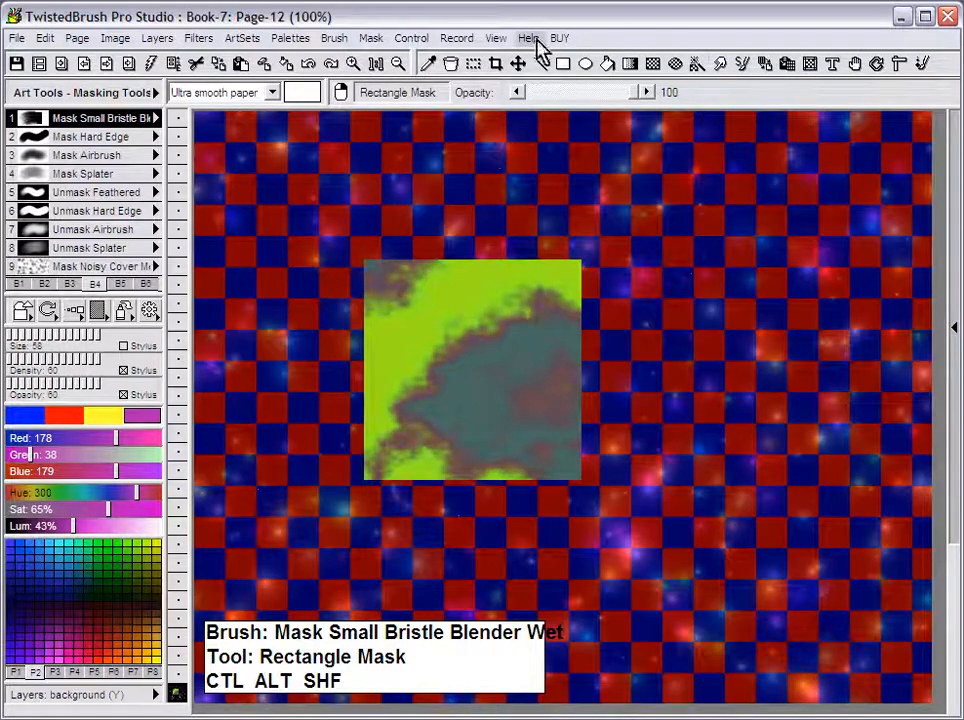
- Copy a rectangular area overlapping the upper-left part of the unmasked plasma square with the Copy Tool
click(765, 65)
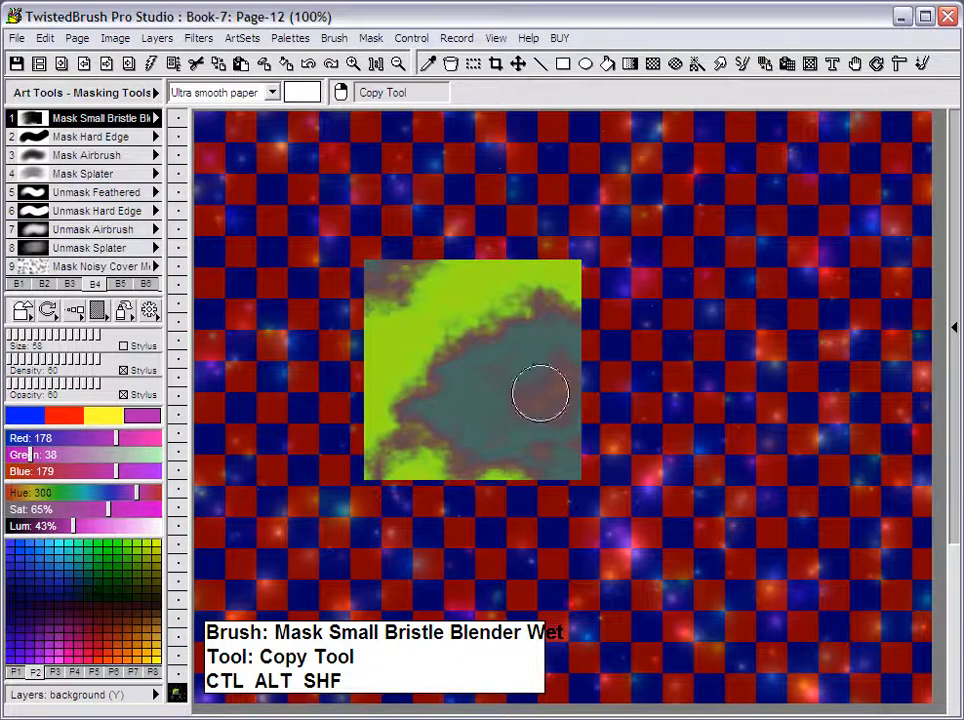
drag(289, 204, 465, 376)
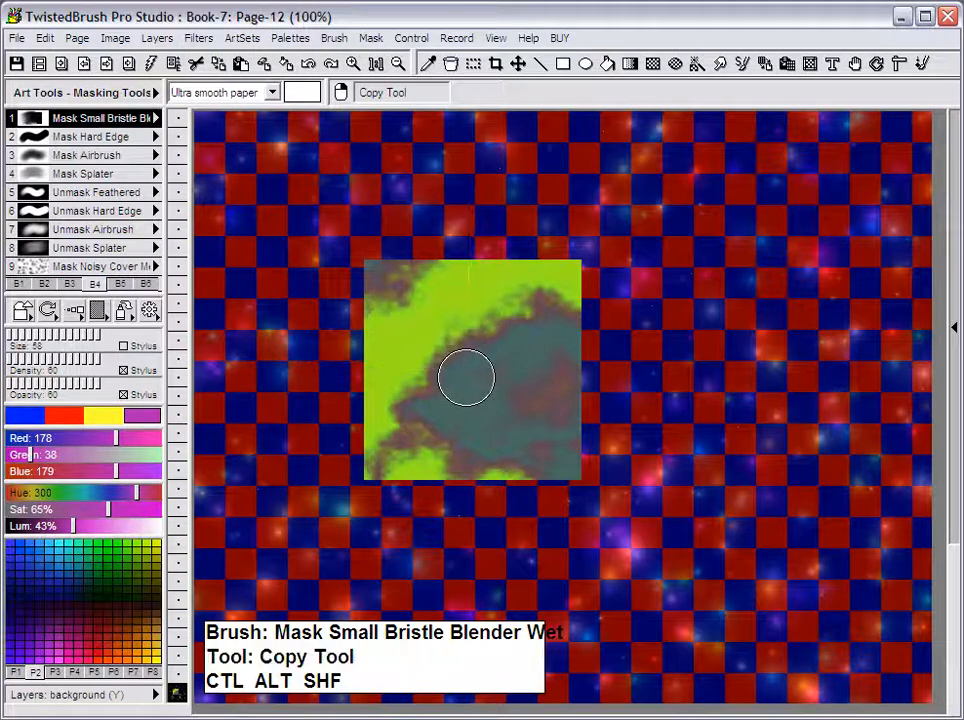
- Hide the background layer and clear the mask
click(177, 695)
click(371, 38)
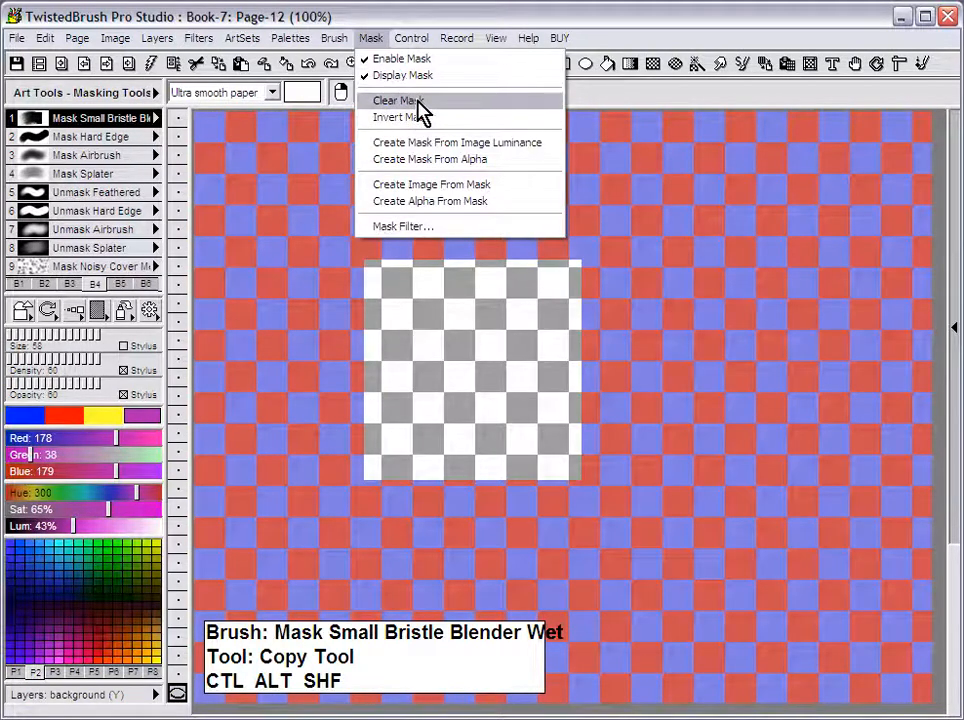
click(405, 101)
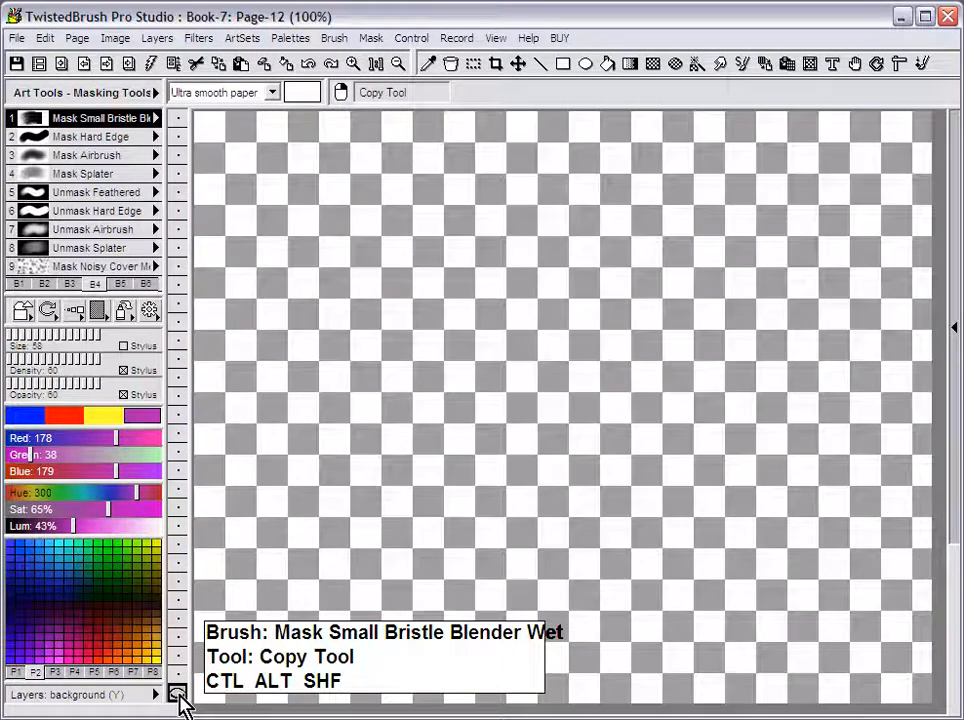
- Paste the copied plasma piece onto layer 3 in Stamp Mode, in the upper-left part of the page
click(180, 656)
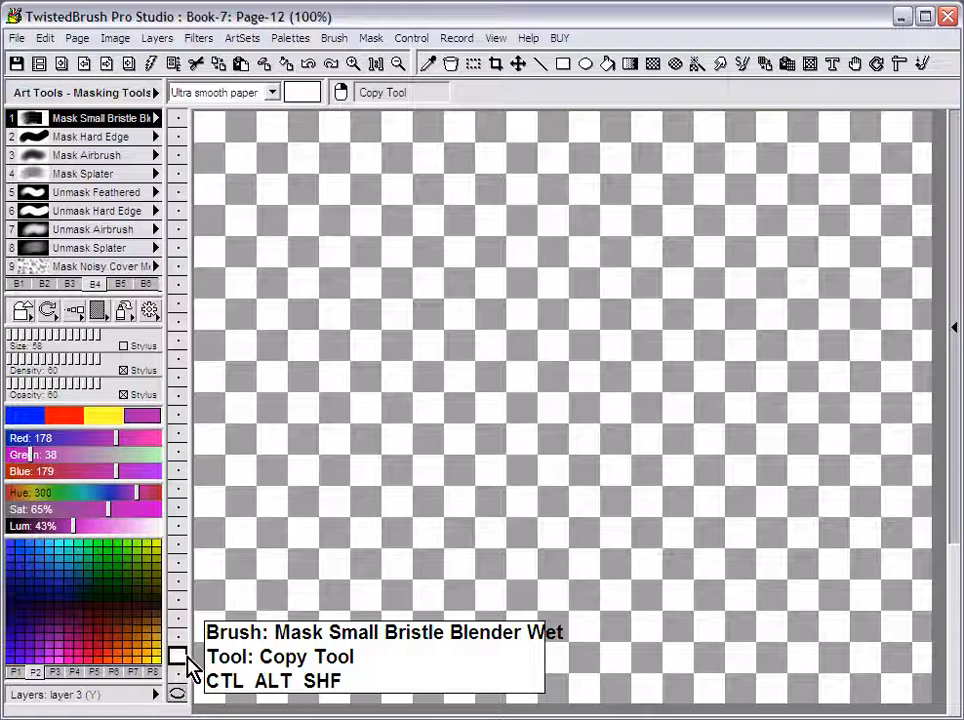
click(789, 74)
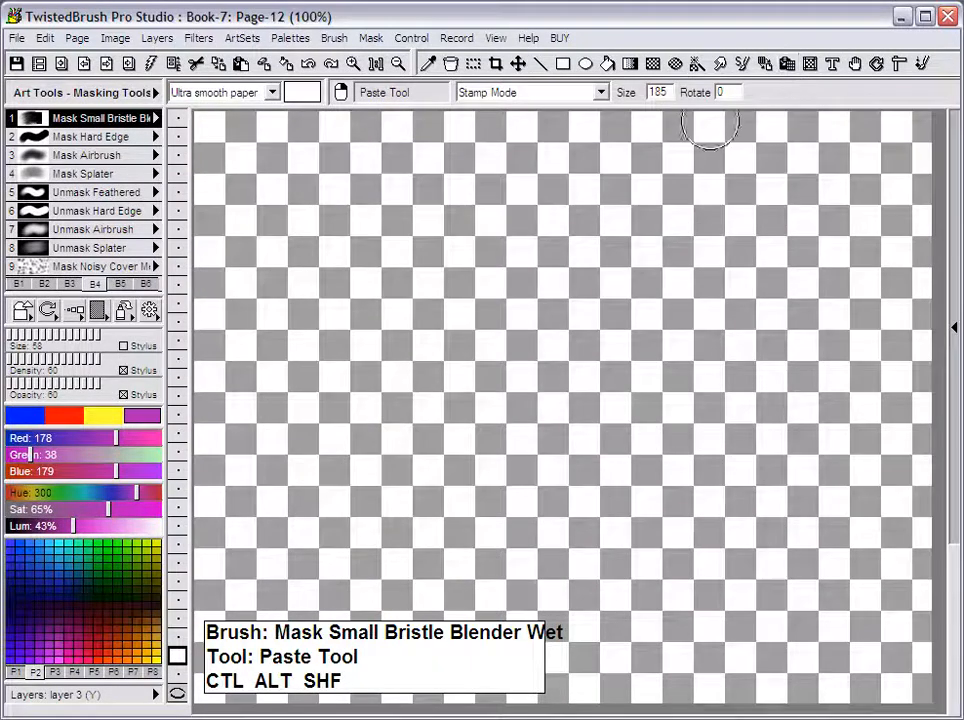
mouse_move(513, 290)
mouse_down()
mouse_move(549, 377)
mouse_move(682, 370)
mouse_move(493, 230)
mouse_move(363, 228)
mouse_move(358, 247)
mouse_up()
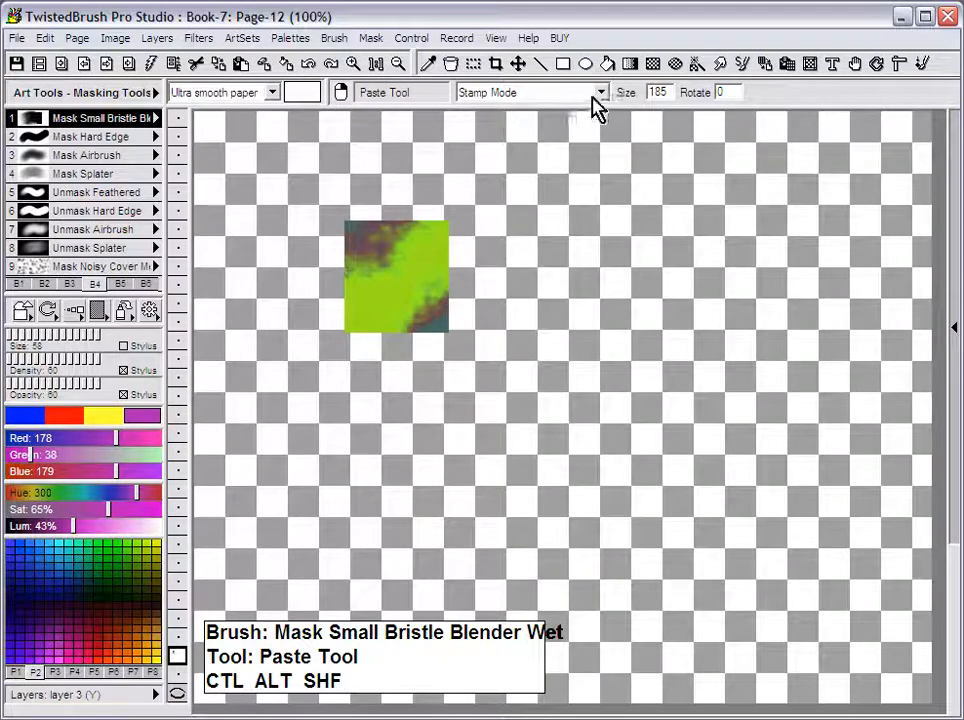
- Enable the mask and draw a rectangle mask on the empty area to the right of the pasted piece
click(348, 36)
mouse_move(365, 35)
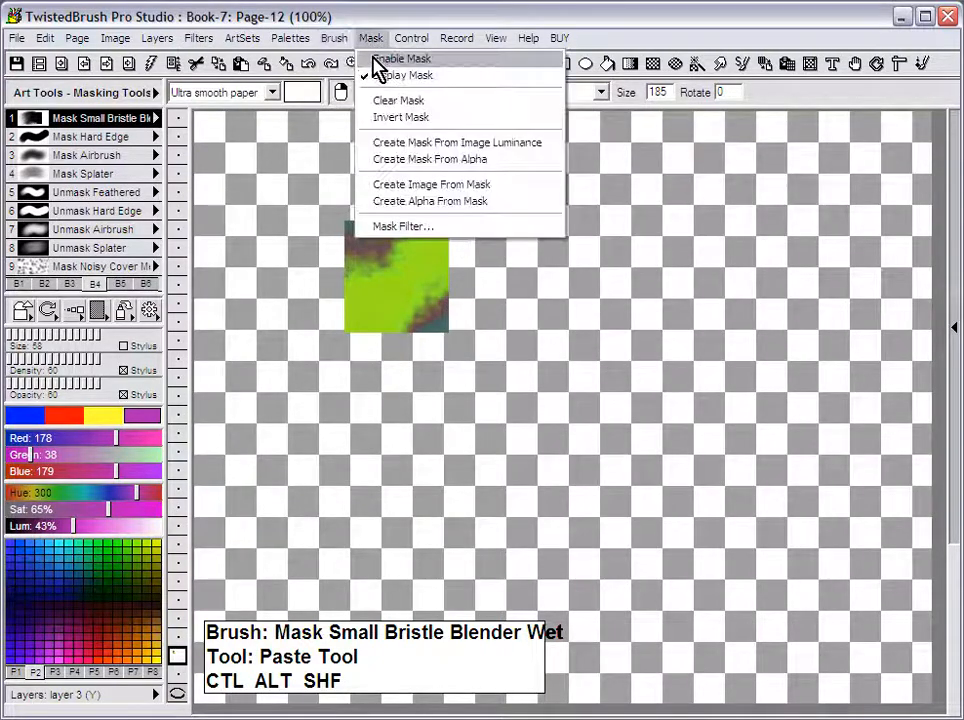
click(374, 59)
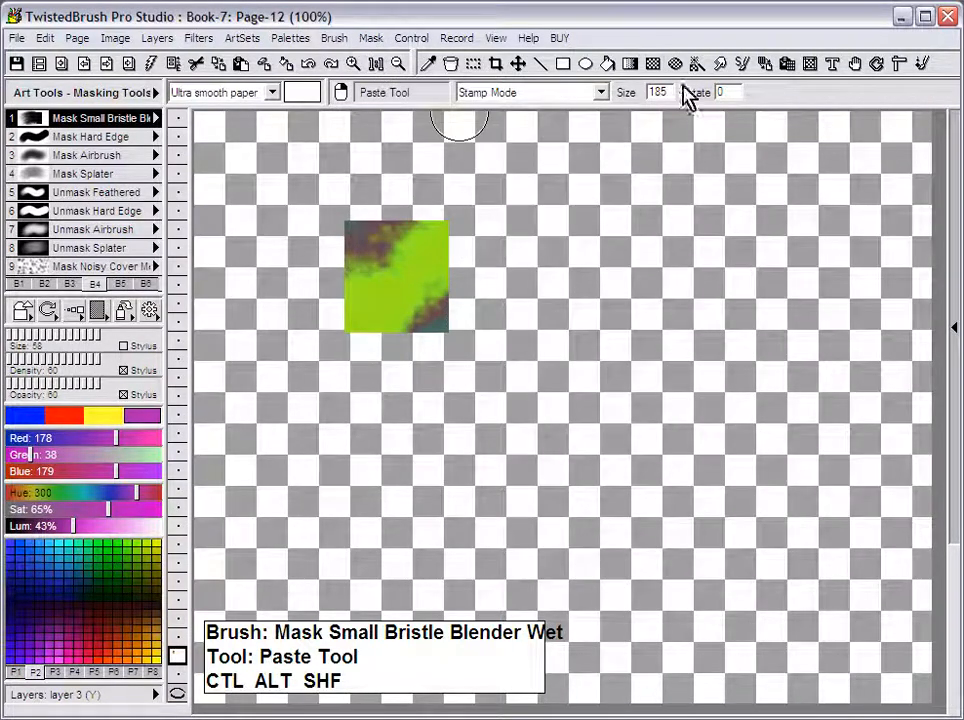
click(652, 64)
drag(543, 275, 727, 430)
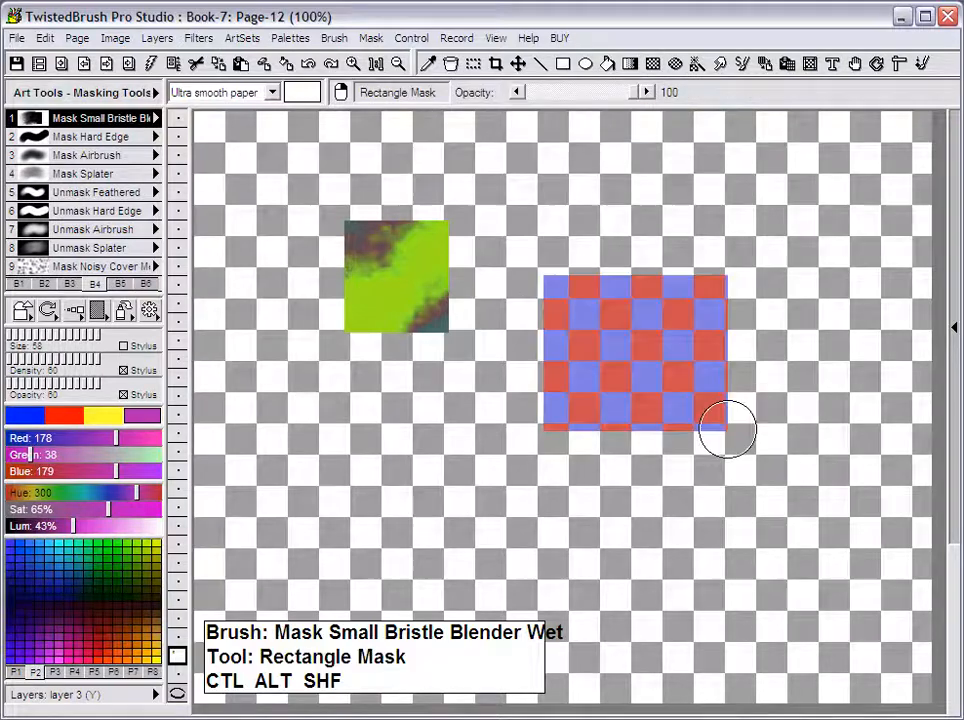
- Stamp three copies of the plasma piece overlapping the rectangle mask's upper-left, lower-left and upper-right corners
click(787, 63)
mouse_move(530, 252)
mouse_down()
mouse_move(516, 280)
mouse_move(523, 258)
mouse_up()
drag(528, 408, 529, 402)
drag(627, 258, 678, 254)
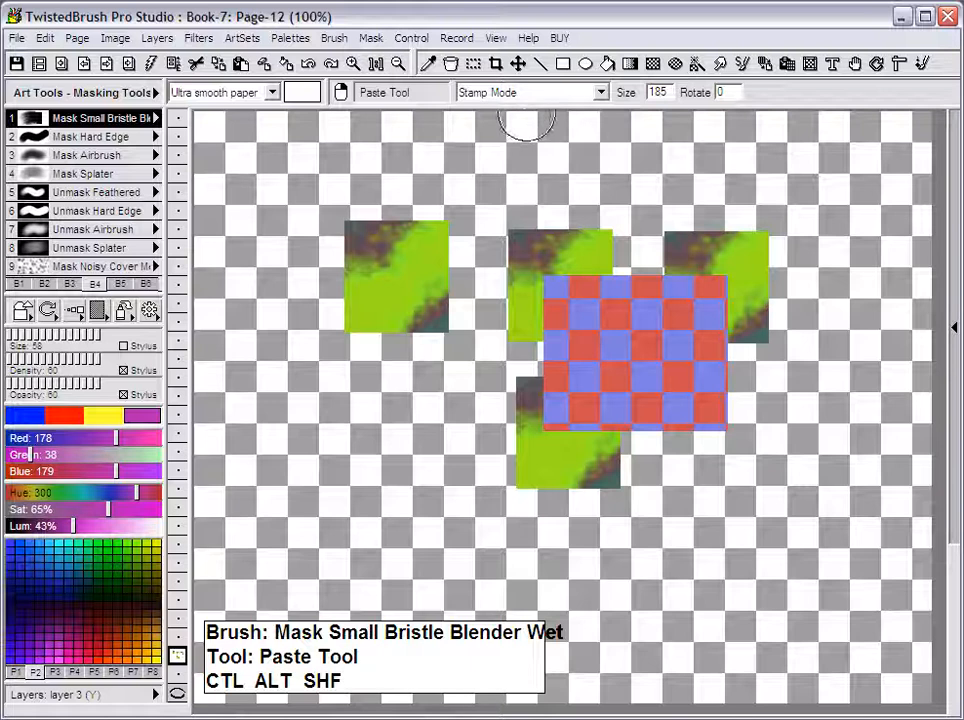
- Move the layer 3 content left and slightly up using the Move tool with Mask Source enabled
click(521, 68)
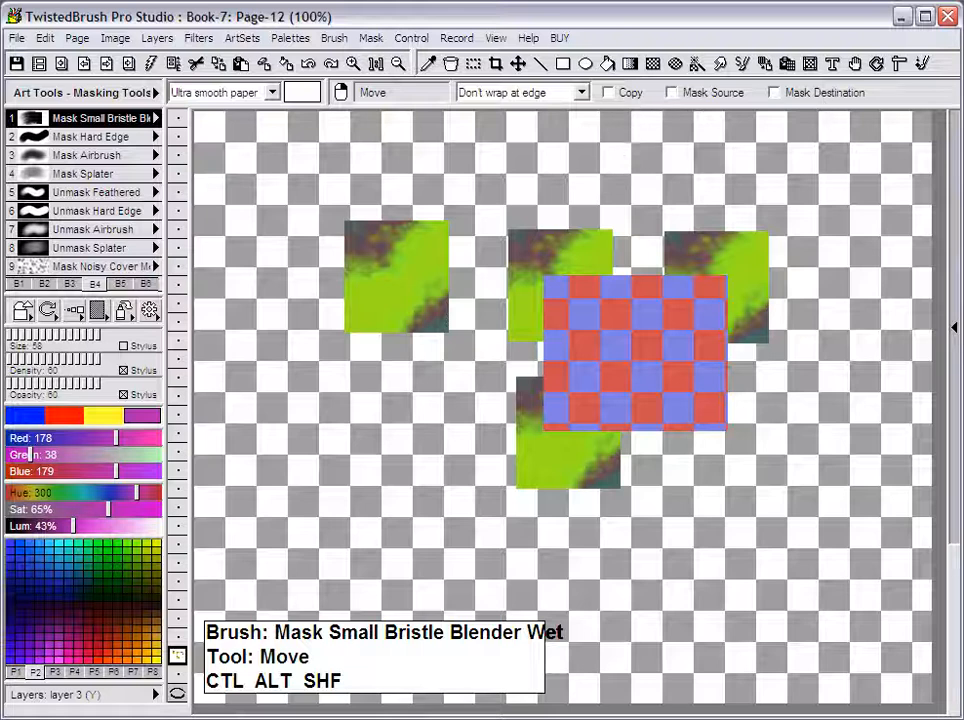
mouse_move(460, 355)
mouse_down()
mouse_move(490, 393)
mouse_move(594, 397)
mouse_move(593, 313)
mouse_move(347, 331)
mouse_move(569, 419)
mouse_move(437, 385)
mouse_move(550, 392)
mouse_move(438, 386)
mouse_move(507, 396)
mouse_move(526, 349)
mouse_move(436, 346)
mouse_move(470, 324)
mouse_move(405, 283)
mouse_move(335, 310)
mouse_move(324, 339)
mouse_move(401, 305)
mouse_move(405, 292)
mouse_move(395, 344)
mouse_up()
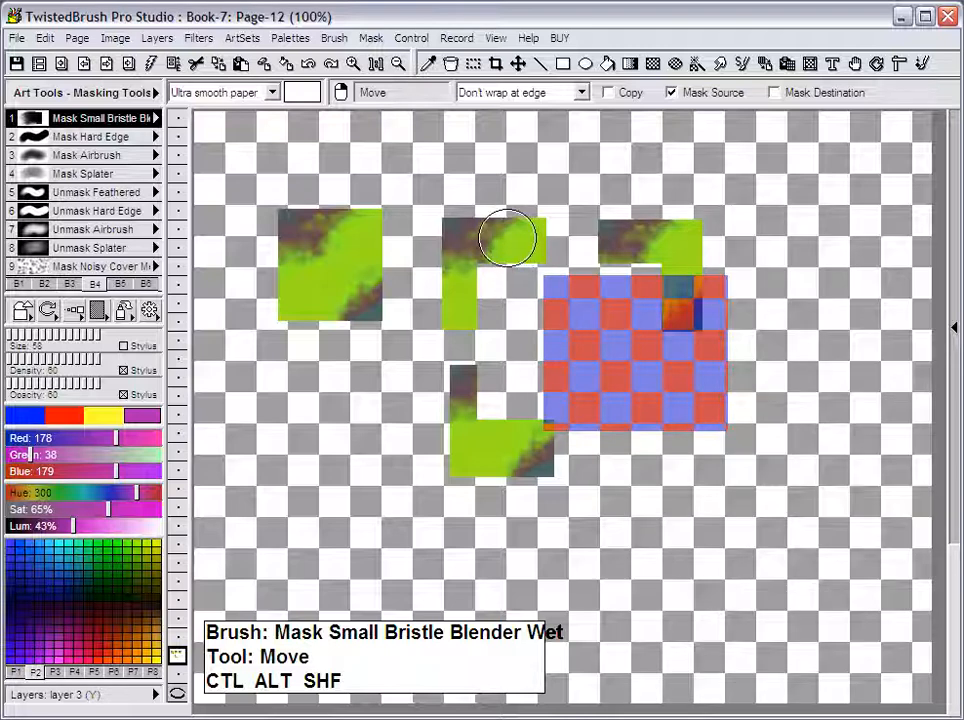
mouse_move(510, 240)
mouse_down()
mouse_move(532, 225)
mouse_move(538, 178)
mouse_move(489, 201)
mouse_move(502, 216)
mouse_move(554, 223)
mouse_move(467, 311)
mouse_move(443, 296)
mouse_move(486, 241)
mouse_move(430, 268)
mouse_move(477, 298)
mouse_move(498, 233)
mouse_up()
- Enable Mask Destination and move the layer 3 content right so its pieces pass over the masked rectangle
click(775, 93)
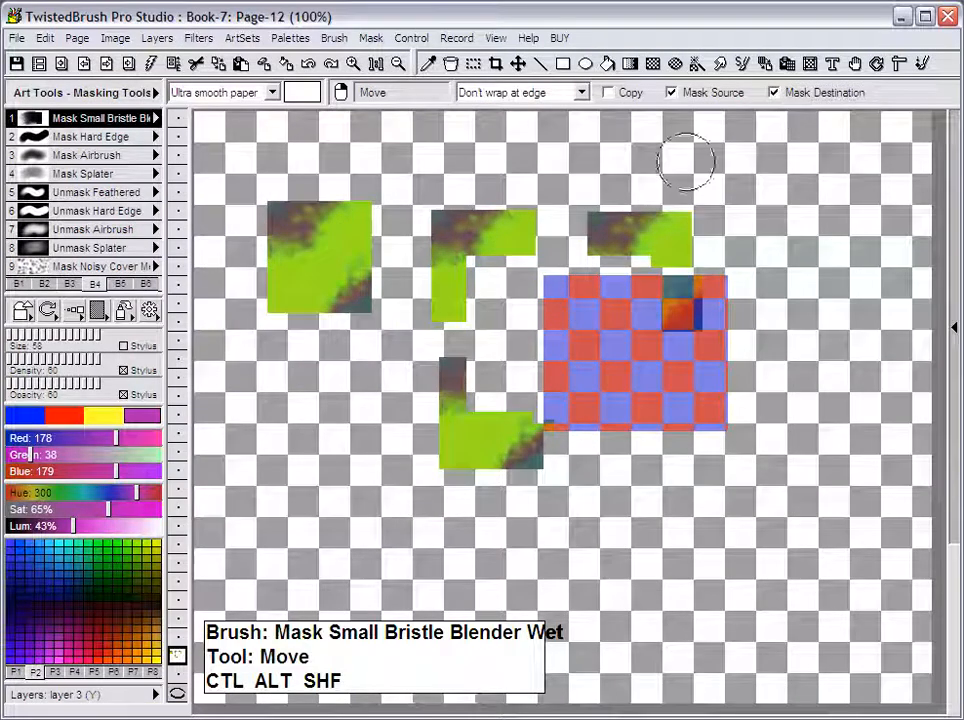
drag(473, 237, 588, 245)
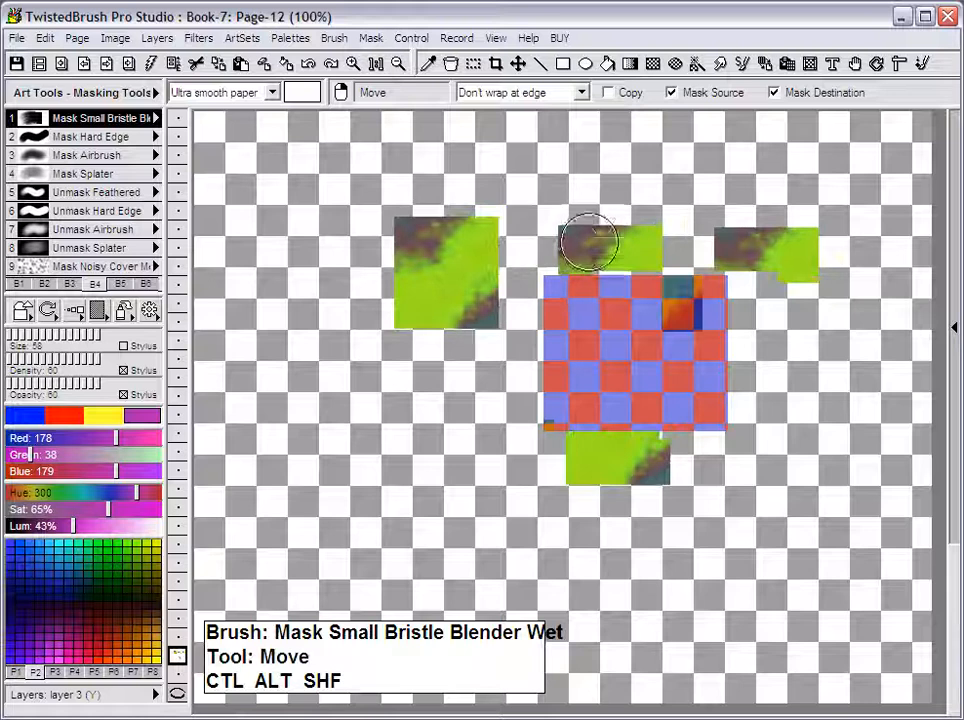